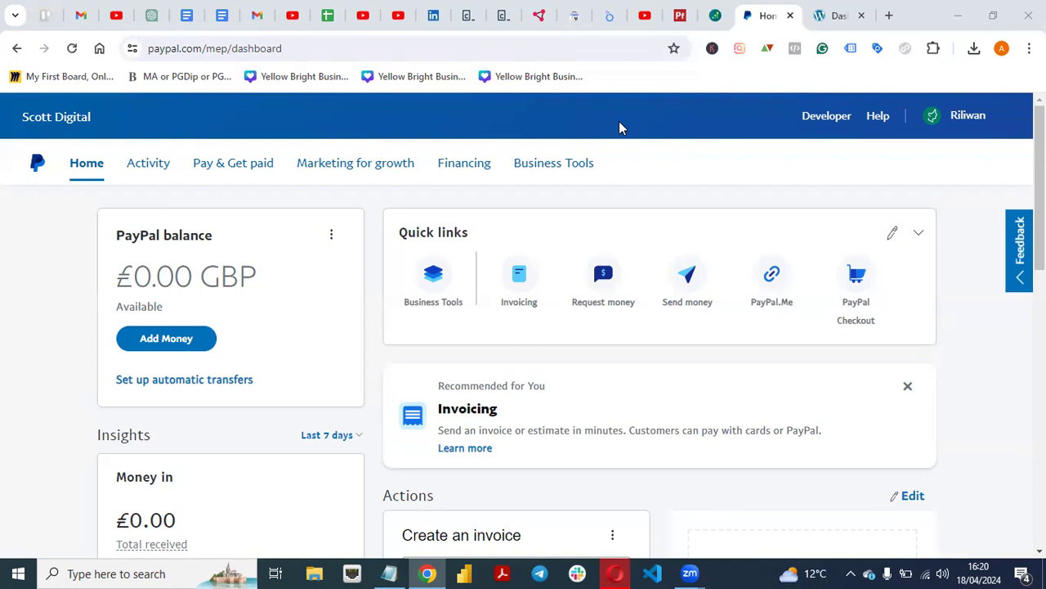
Step: Switch to the CRO Note in Notepad and insert six blank lines above the list of PayPal keywords
click(390, 573)
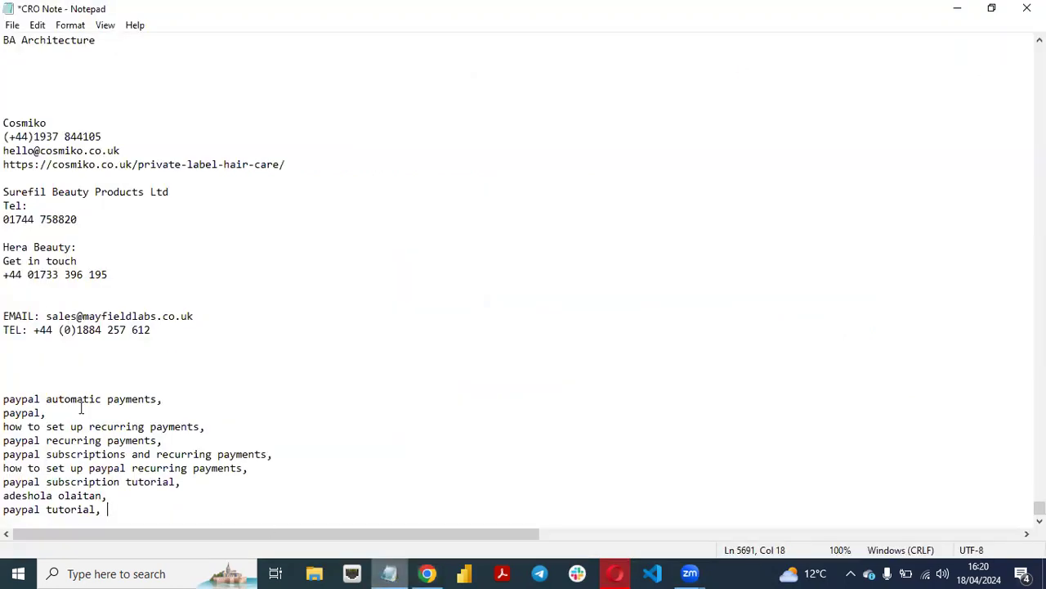
click(5, 398)
key(Return)
key(Return)
key(Return)
key(Return)
key(Return)
key(Return)
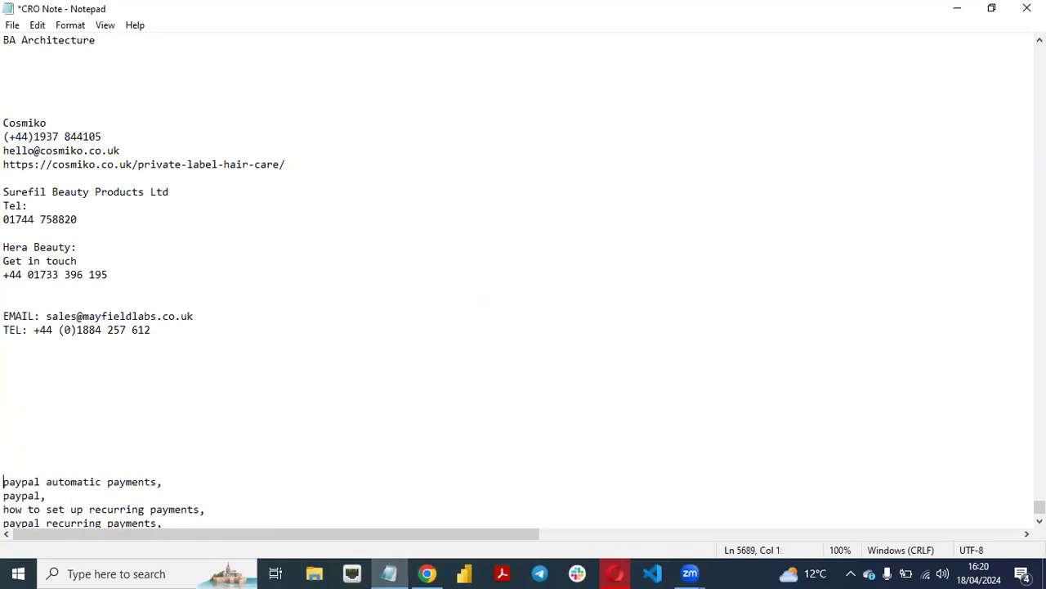
key(Down)
key(Down)
key(Down)
key(Down)
key(Down)
key(Down)
key(Down)
key(Down)
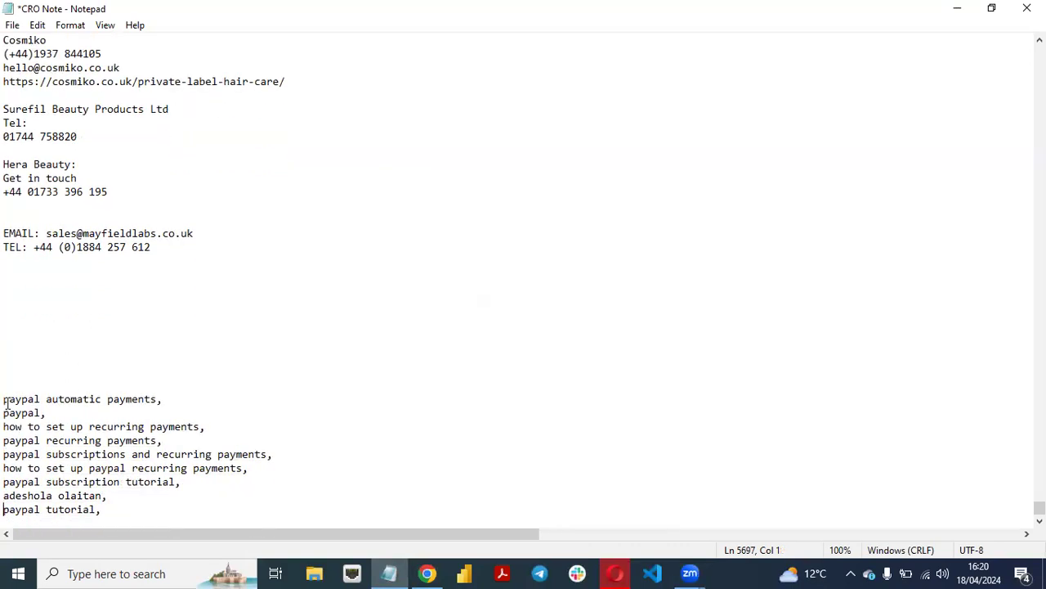
Step: Switch back to Chrome and open the Subscriptions page among PayPal's options for accepting payments
click(434, 572)
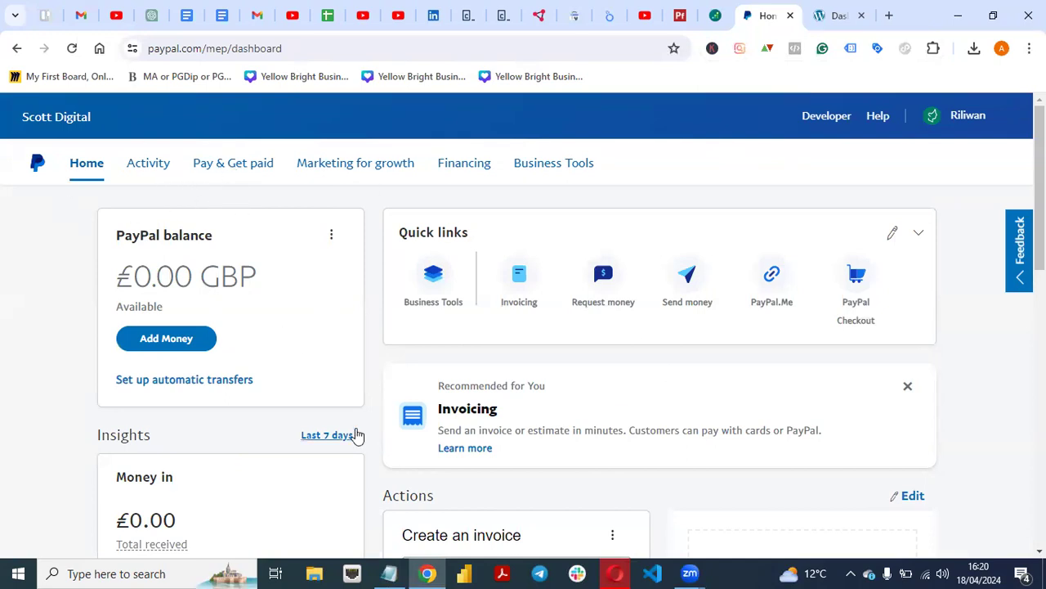
mouse_move(1040, 188)
mouse_down()
mouse_move(1040, 417)
mouse_move(1040, 188)
mouse_up()
click(224, 168)
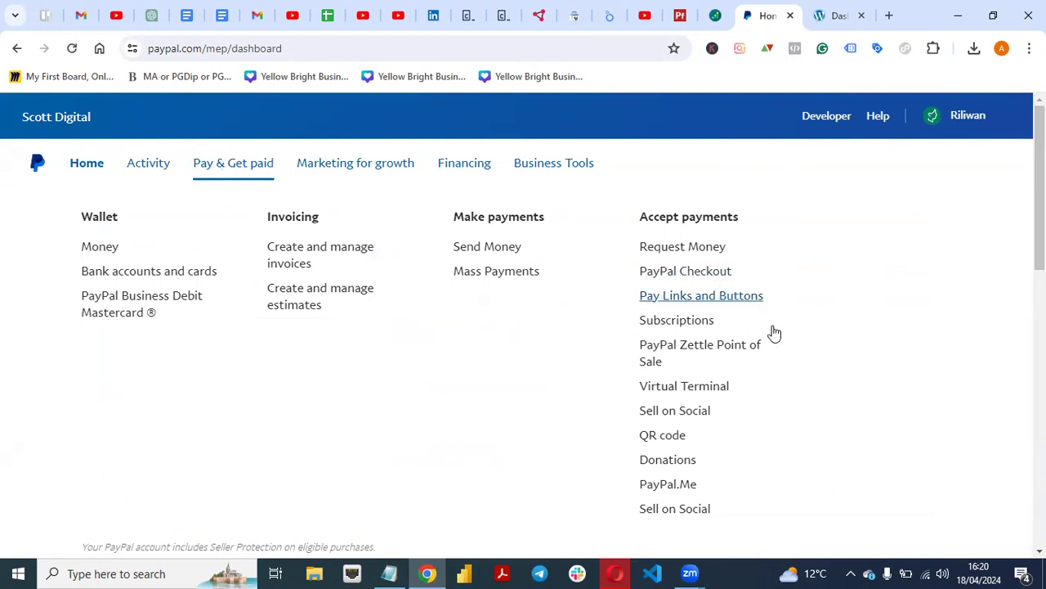
click(676, 319)
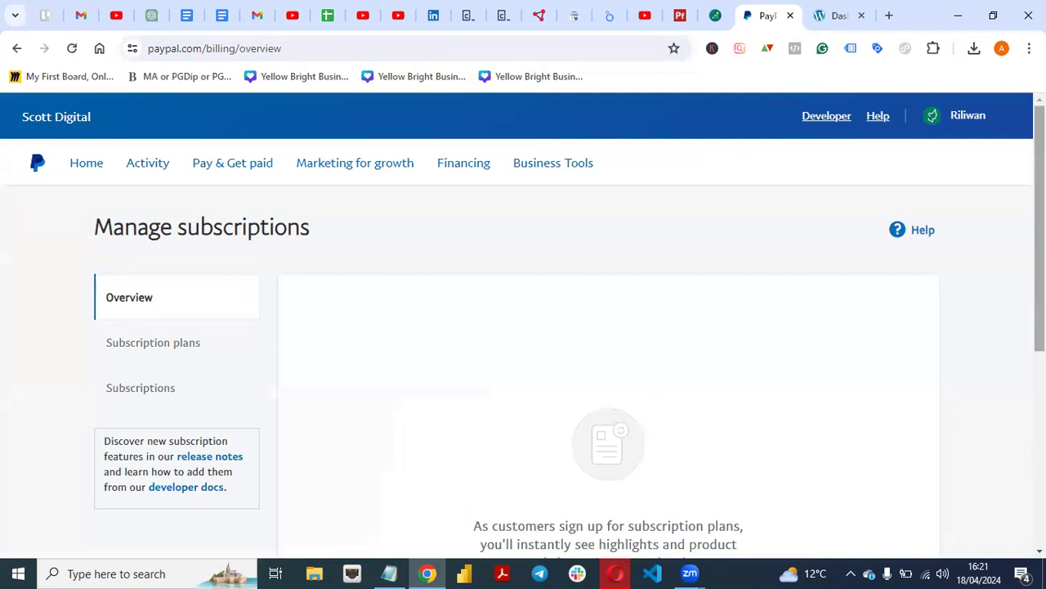
Step: Look over the subscriptions overview and start creating a subscription plan
scroll(523, 368, down, 3)
scroll(523, 368, up, 3)
scroll(523, 368, down, 2)
scroll(524, 368, up, 2)
scroll(523, 368, down, 3)
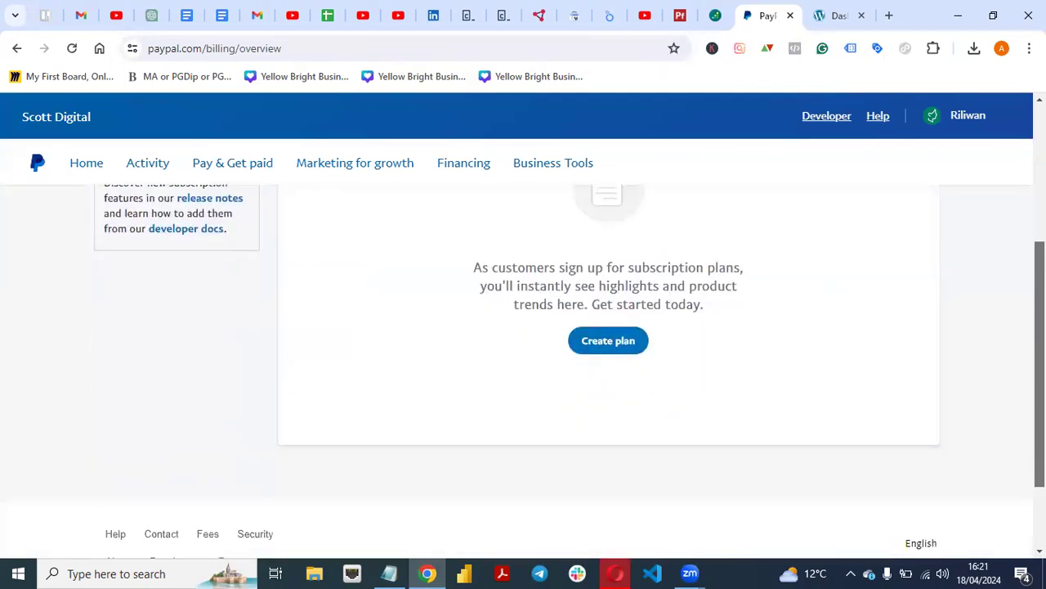
scroll(523, 368, up, 1)
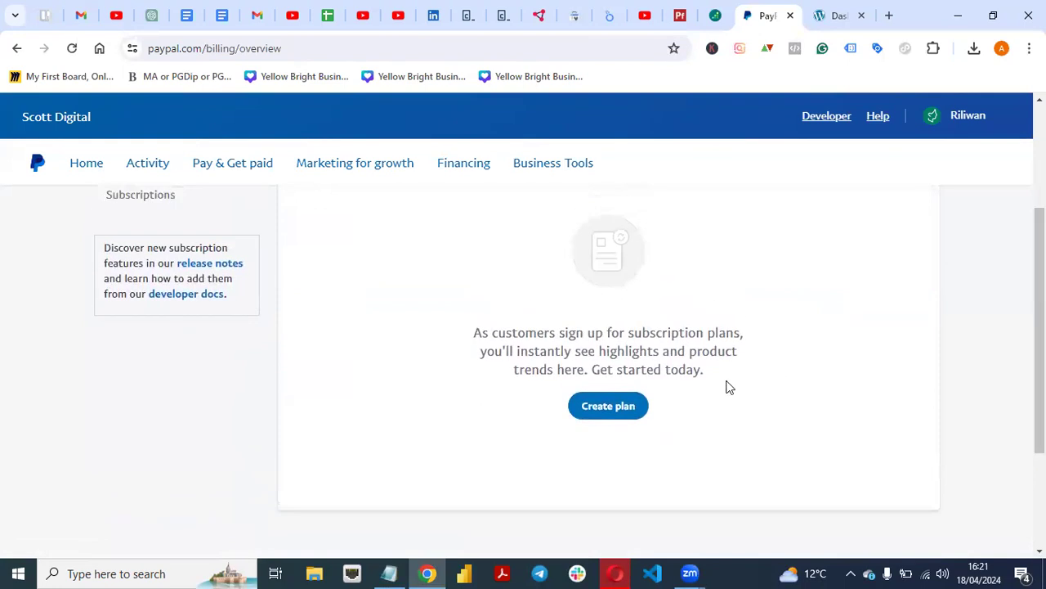
click(606, 417)
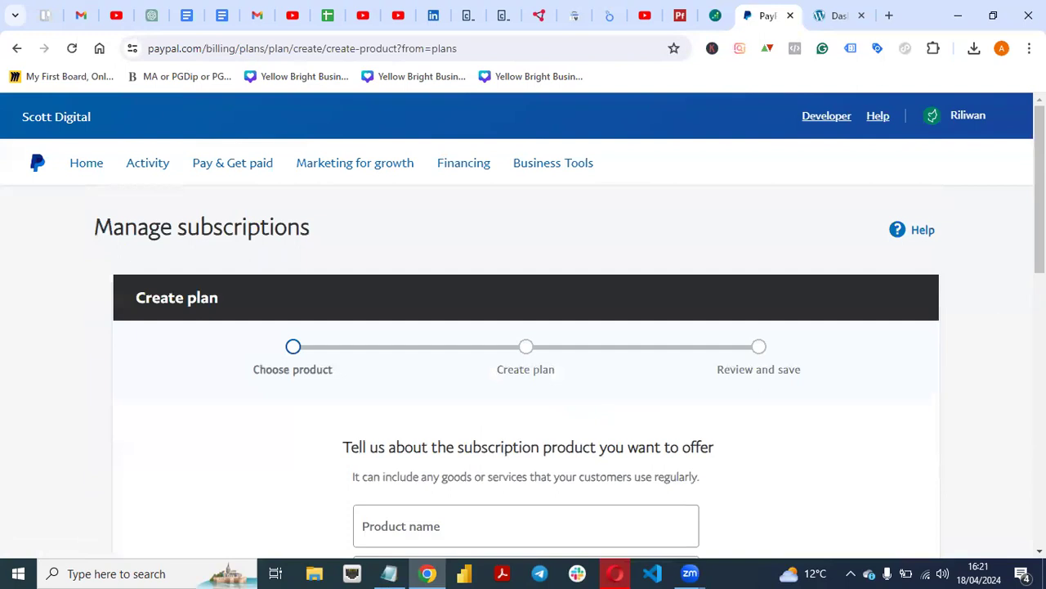
Step: Name the subscription product "Monthly Marketing Consulting / $500"
scroll(523, 367, down, 3)
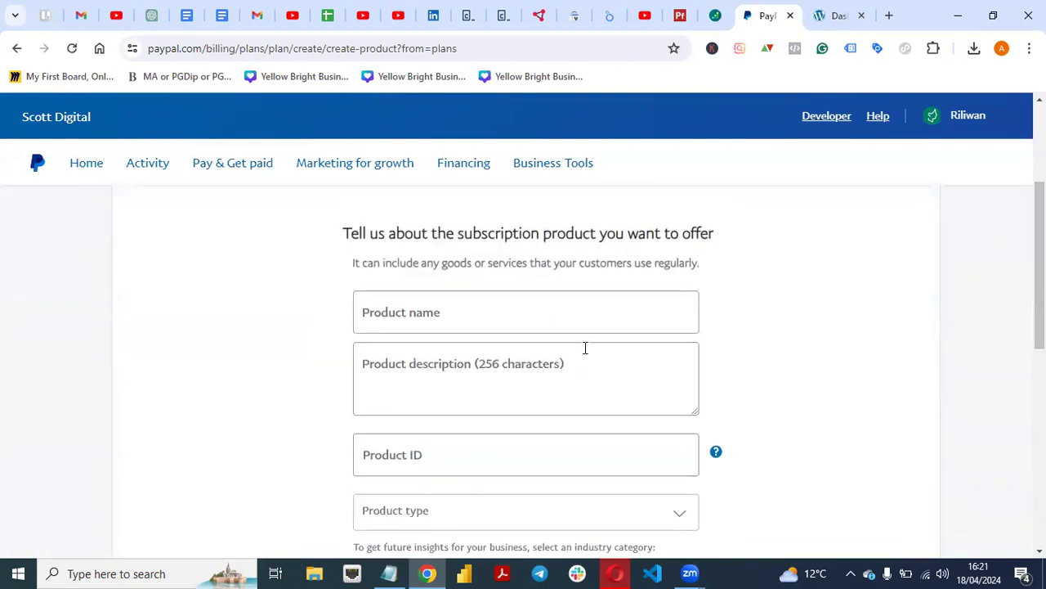
click(535, 319)
text(MAN)
key(BackSpace)
key(BackSpace)
text(onth)
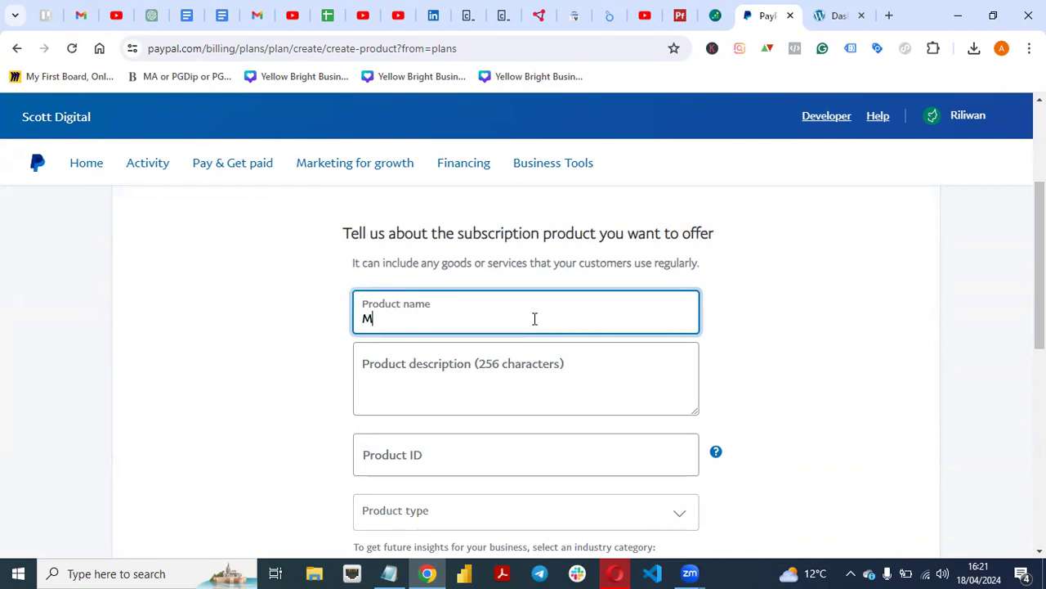
key(BackSpace)
key(BackSpace)
text(l)
key(BackSpace)
text(thly Marketing)
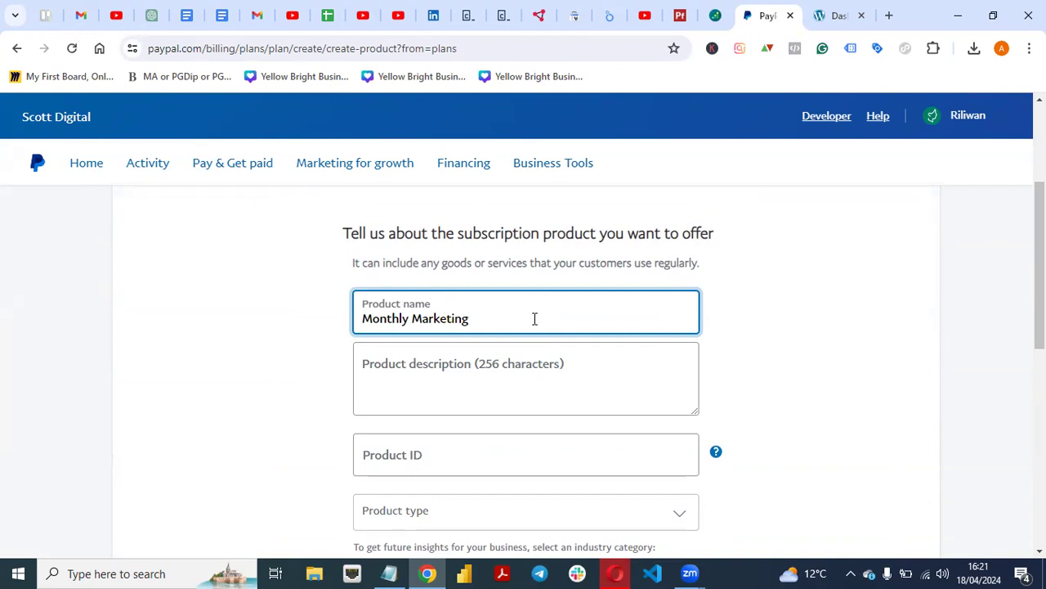
text( Consulting / )
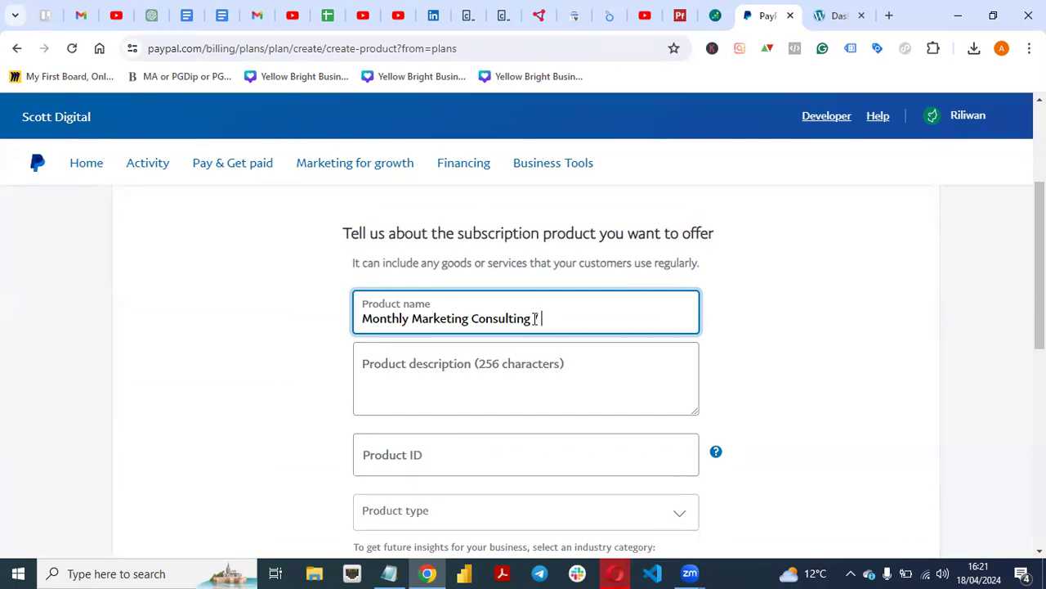
text($500)
Step: Copy the product name into the product description
click(505, 374)
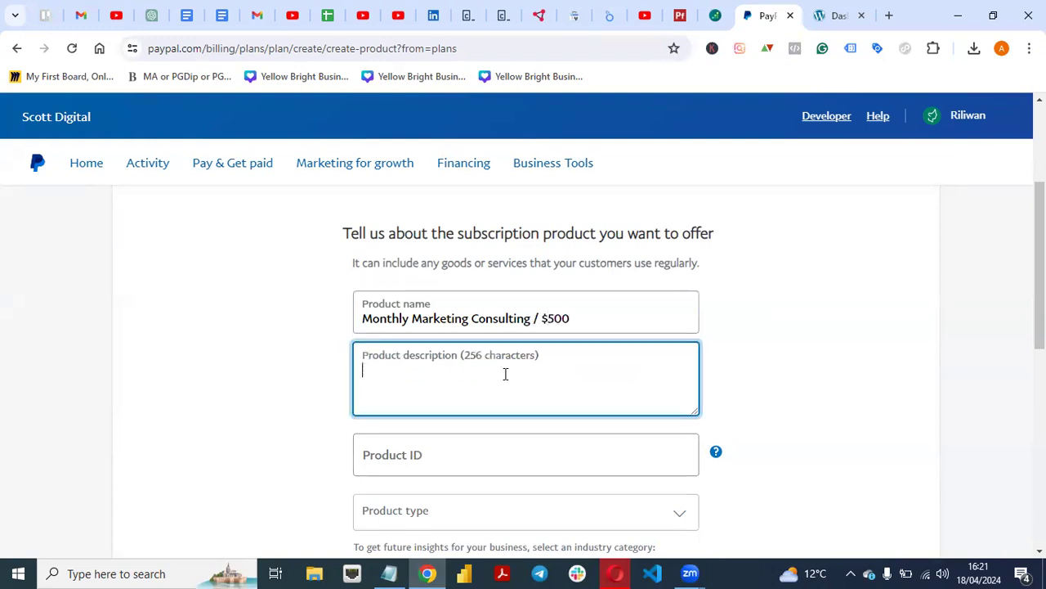
drag(593, 319, 340, 312)
key(ctrl+c)
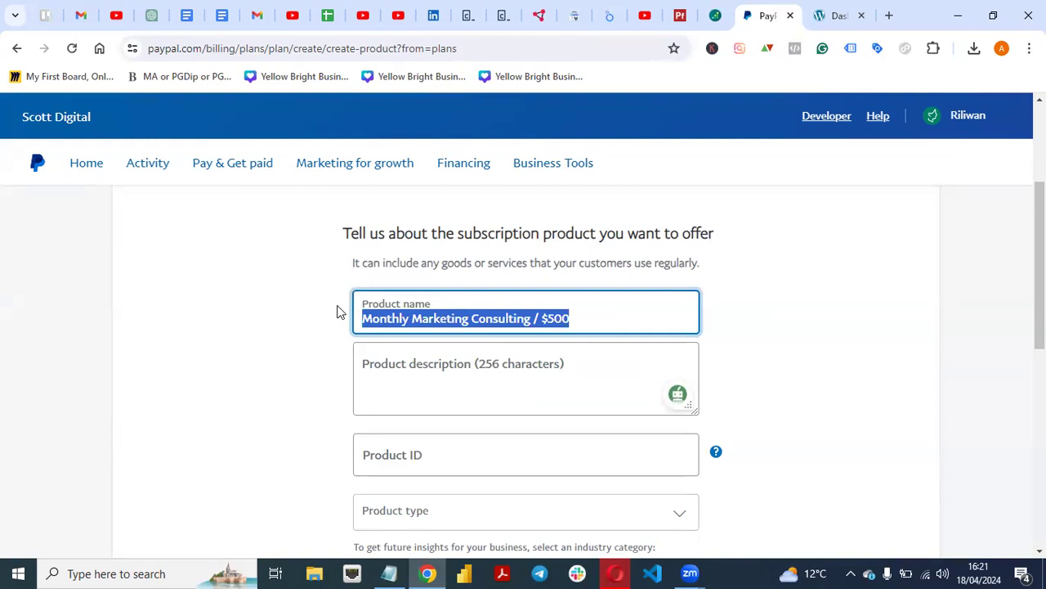
click(463, 402)
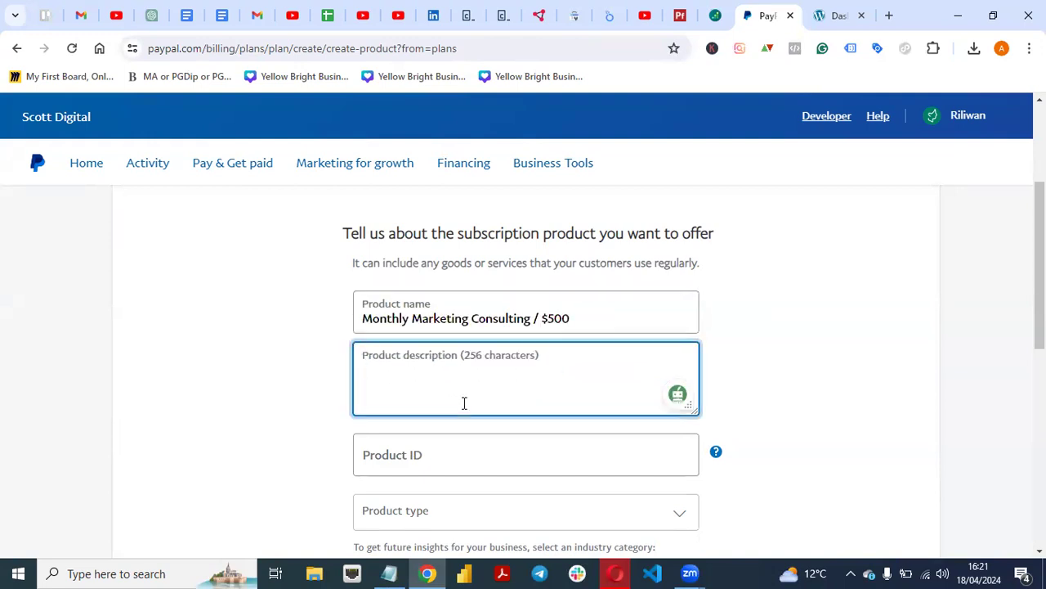
key(ctrl+v)
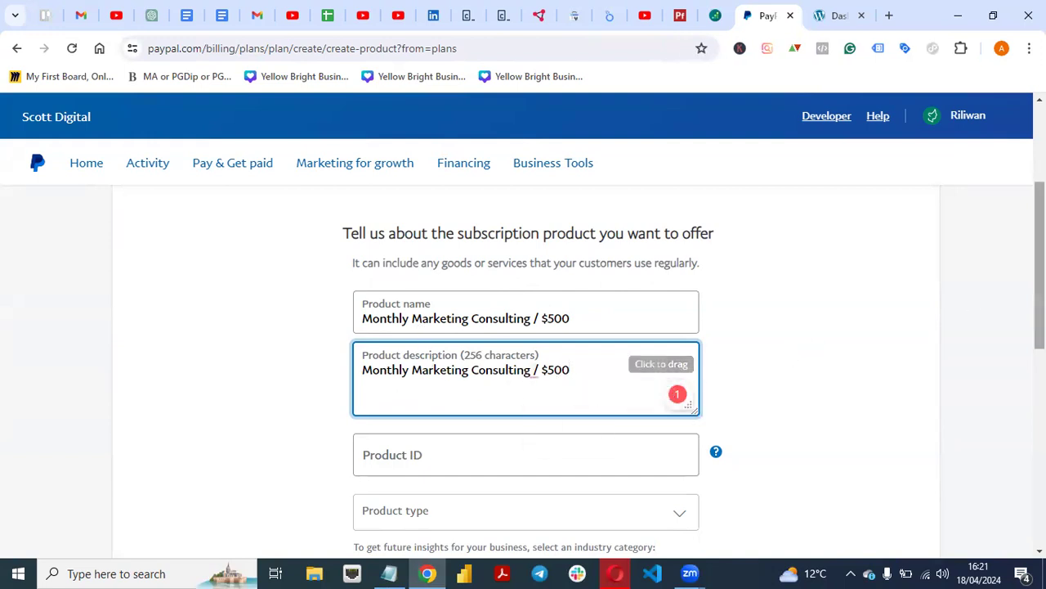
Step: Set the product type to Services and the industry category to Advertising
scroll(524, 368, down, 1)
mouse_move(719, 347)
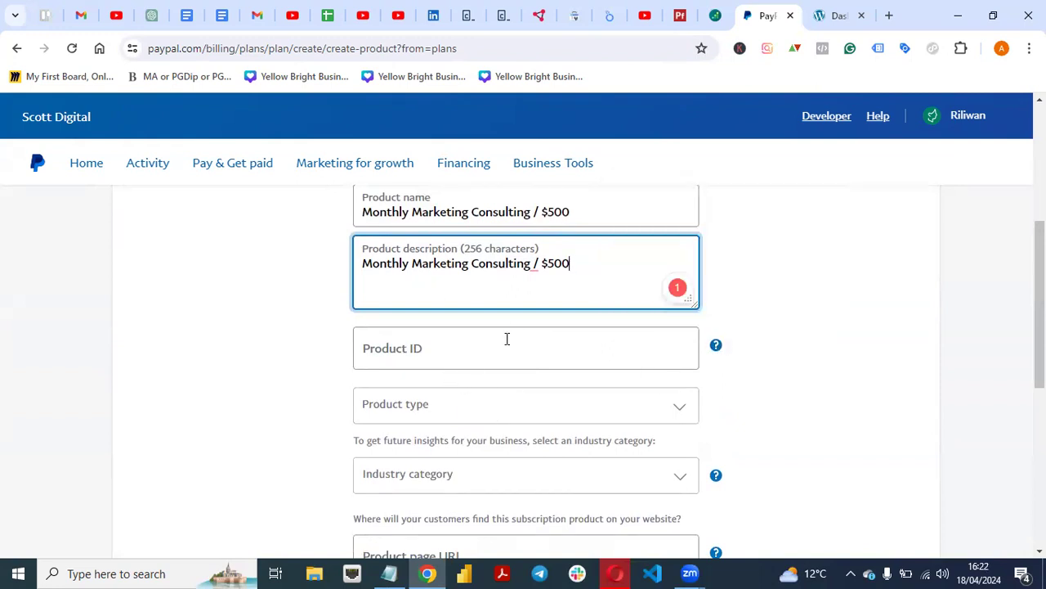
scroll(1038, 310, down, 1)
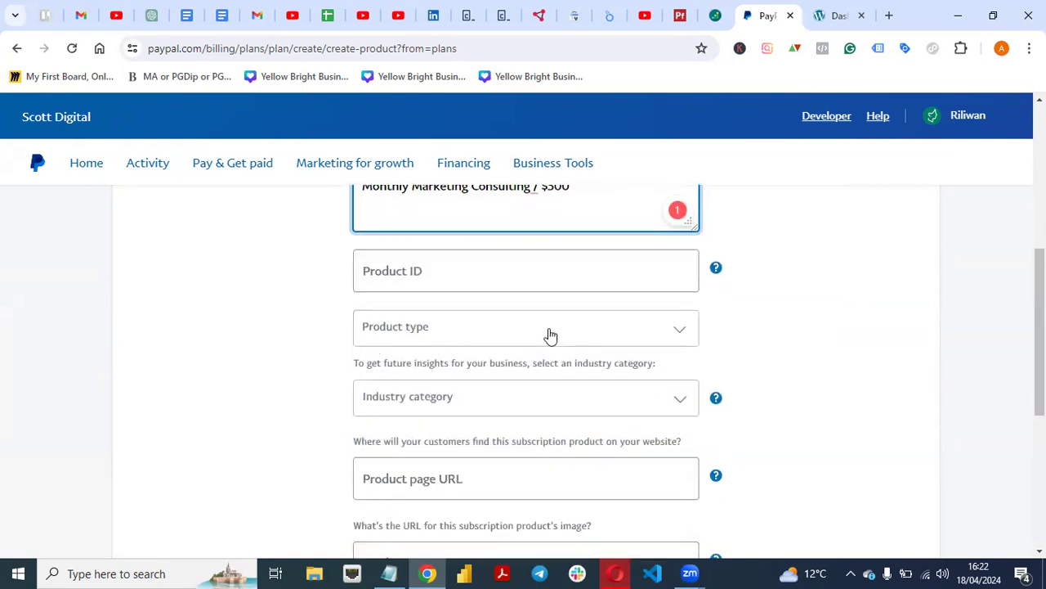
click(678, 342)
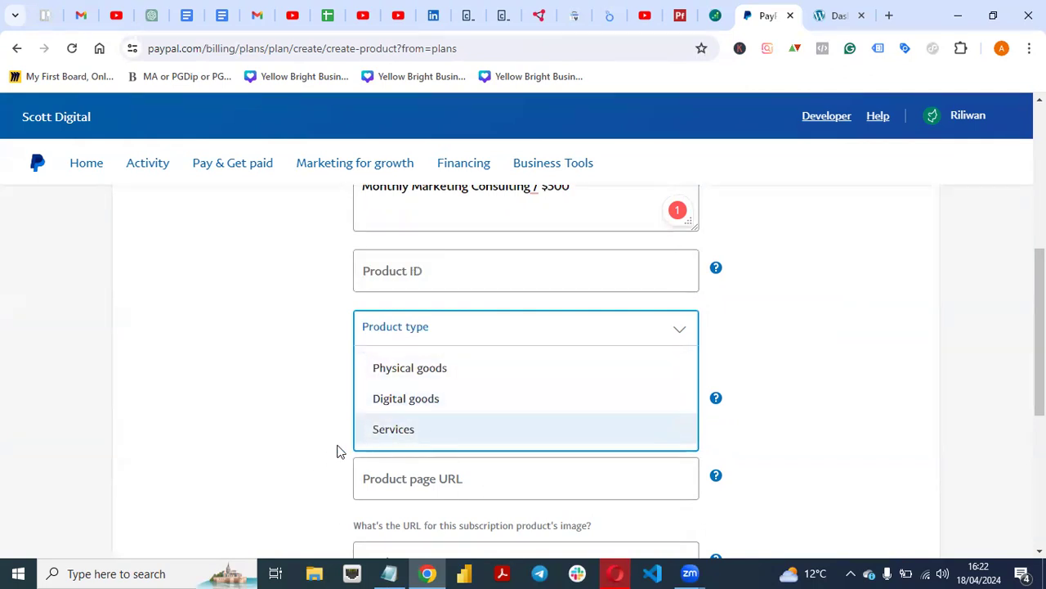
click(381, 435)
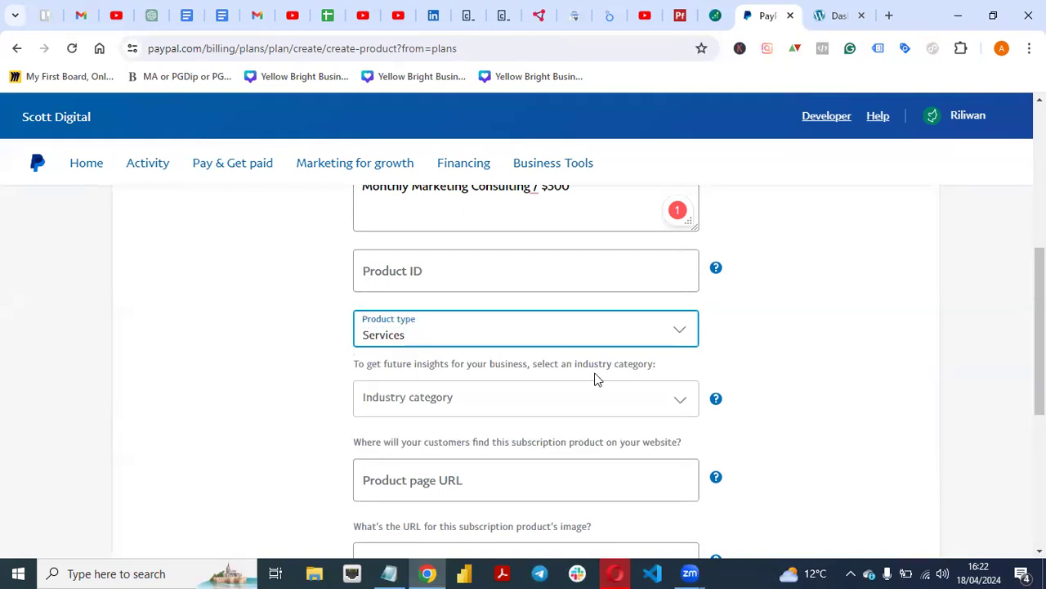
scroll(1040, 335, down, 1)
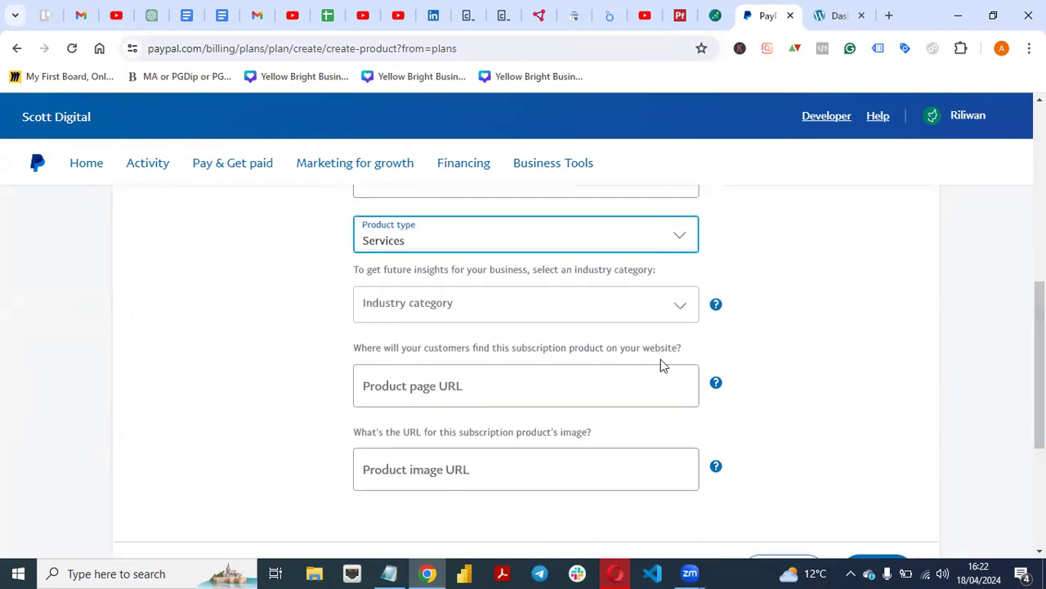
click(680, 304)
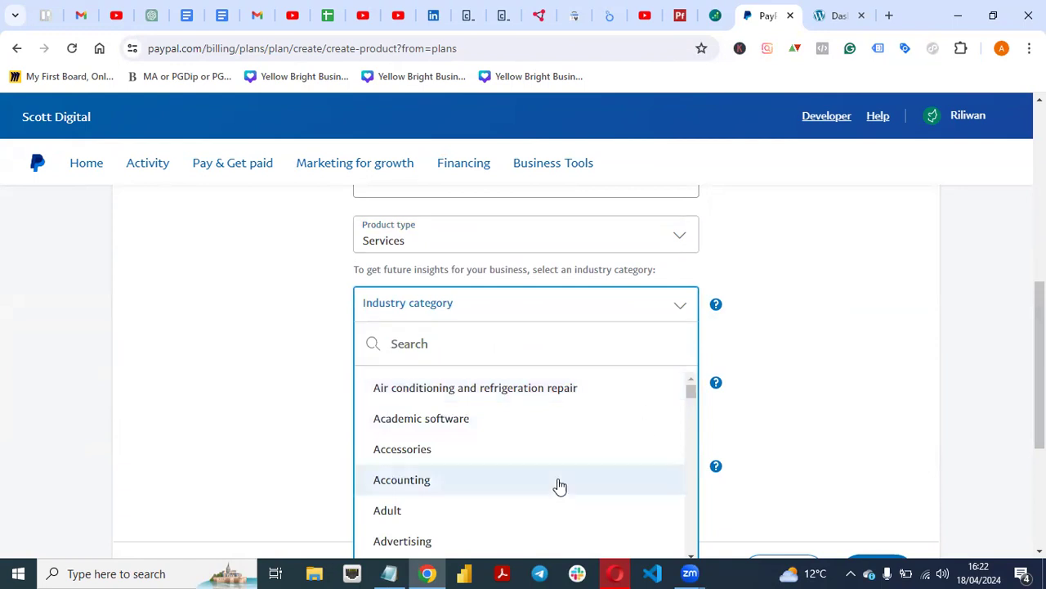
click(434, 541)
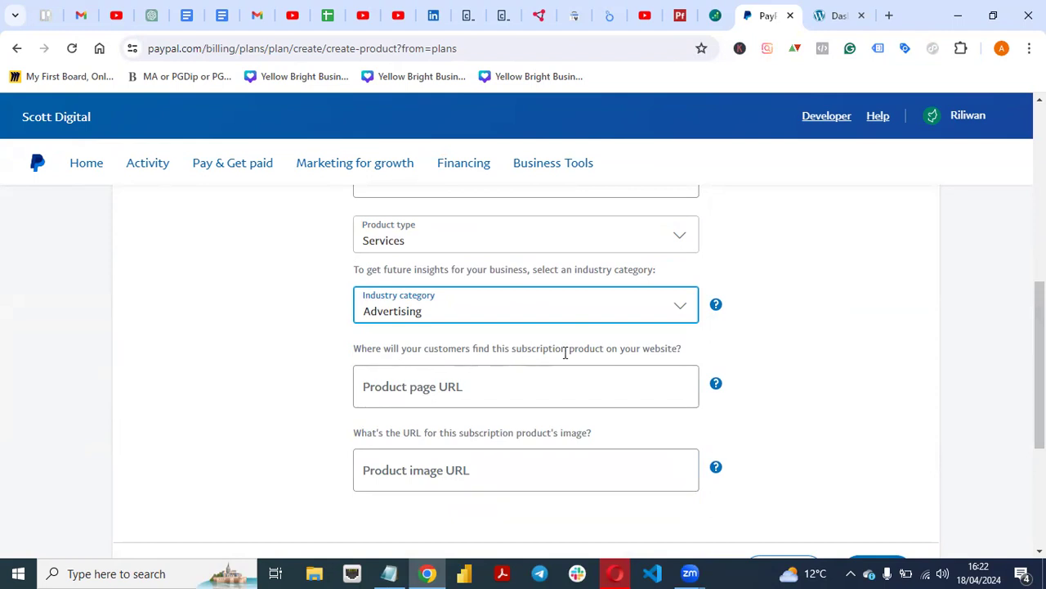
Step: In the WordPress admin site, list all pages and view the Donation page in a new browser tab
click(826, 25)
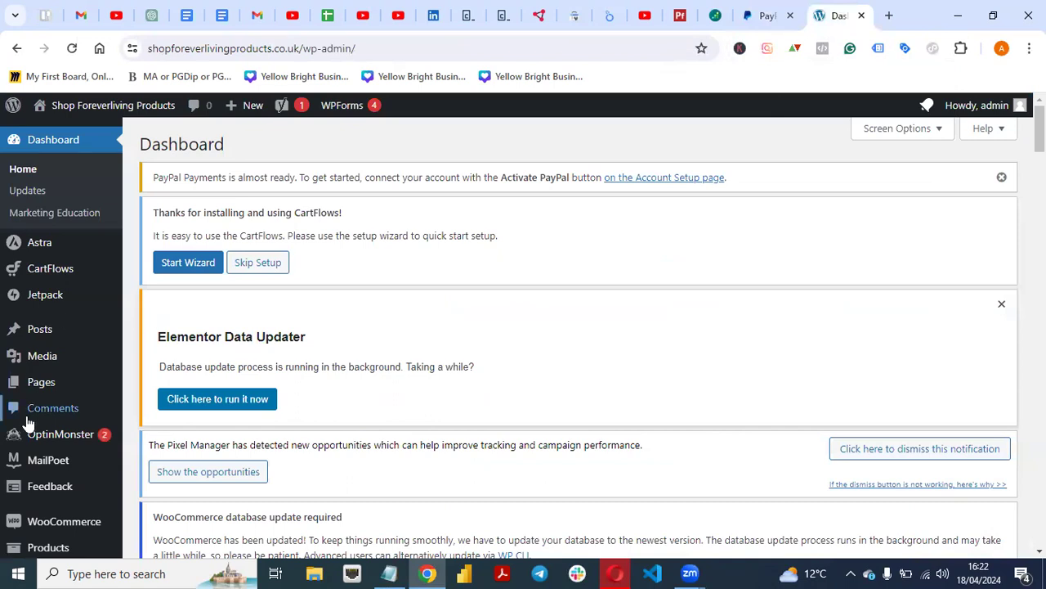
mouse_move(38, 342)
mouse_move(41, 382)
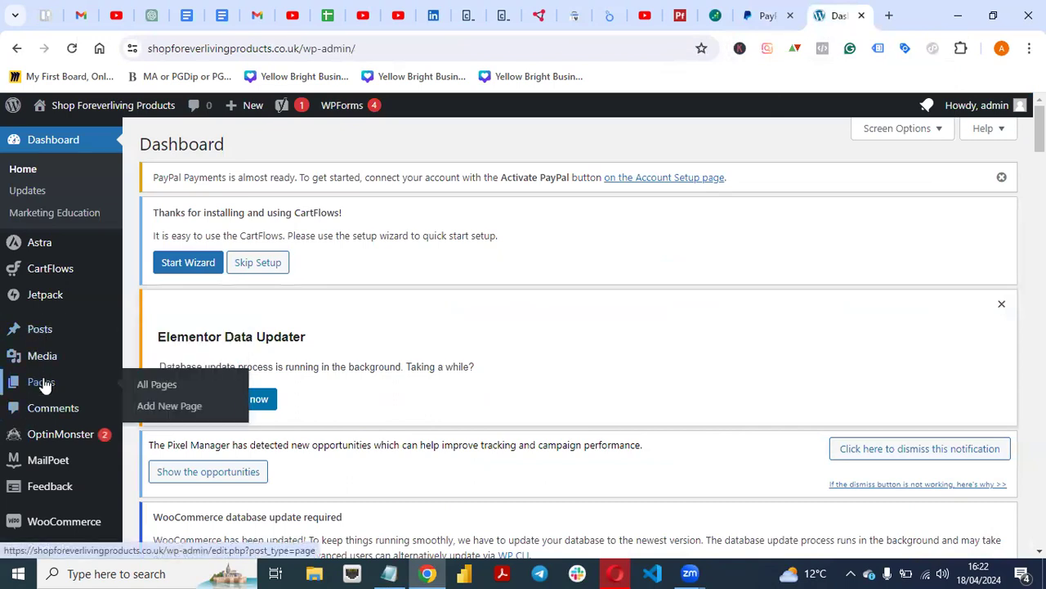
click(157, 384)
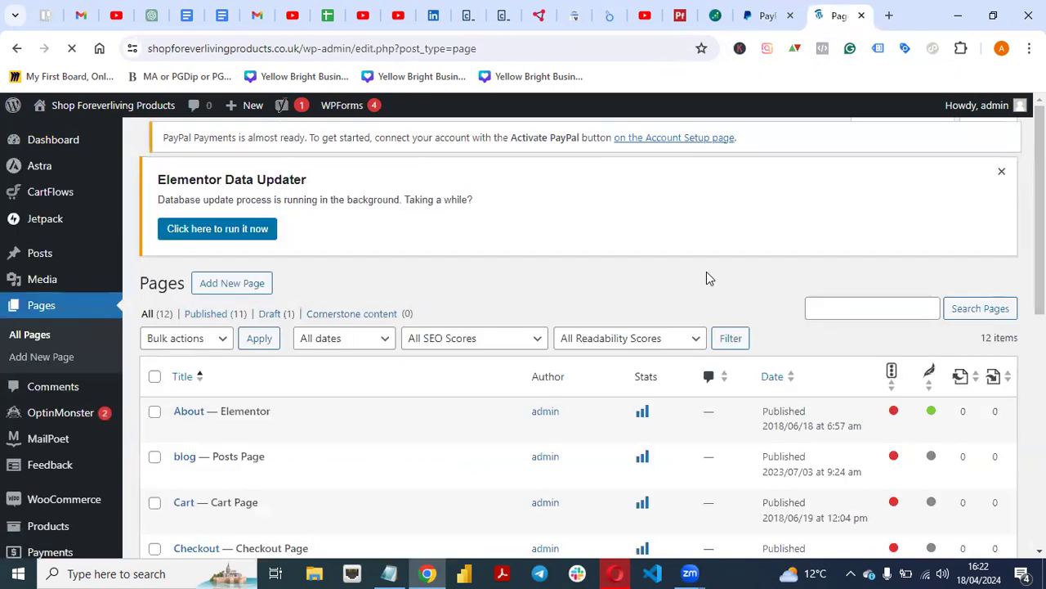
scroll(706, 278, down, 3)
scroll(572, 327, down, 1)
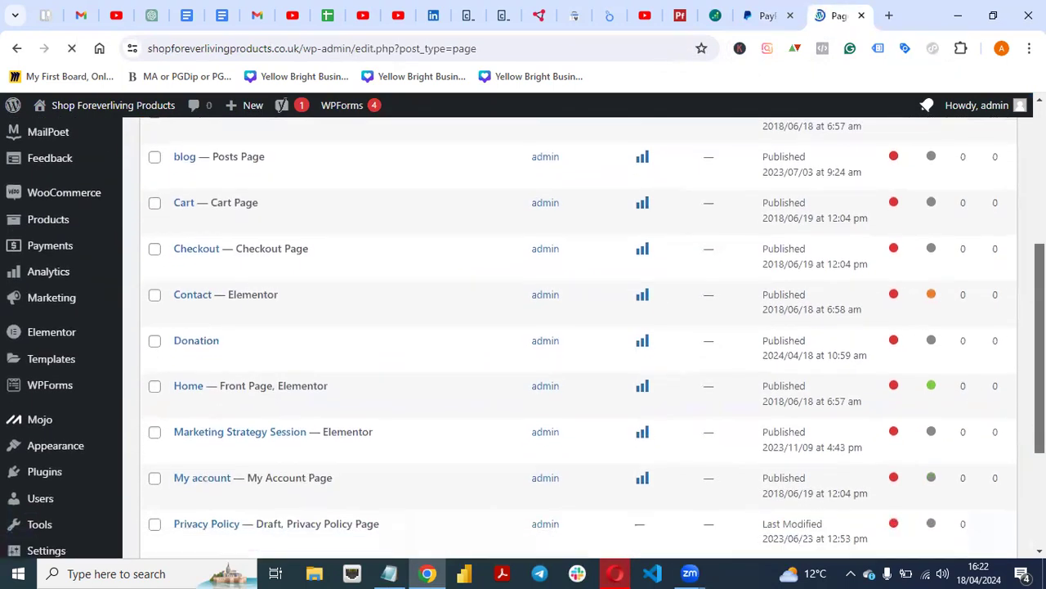
mouse_move(200, 362)
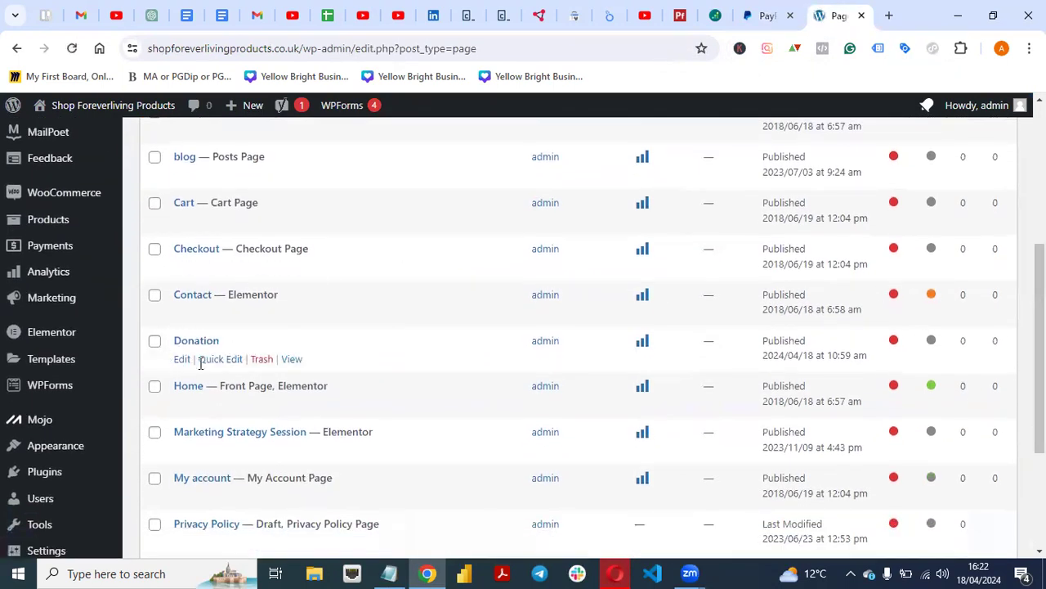
right_click(292, 361)
click(378, 373)
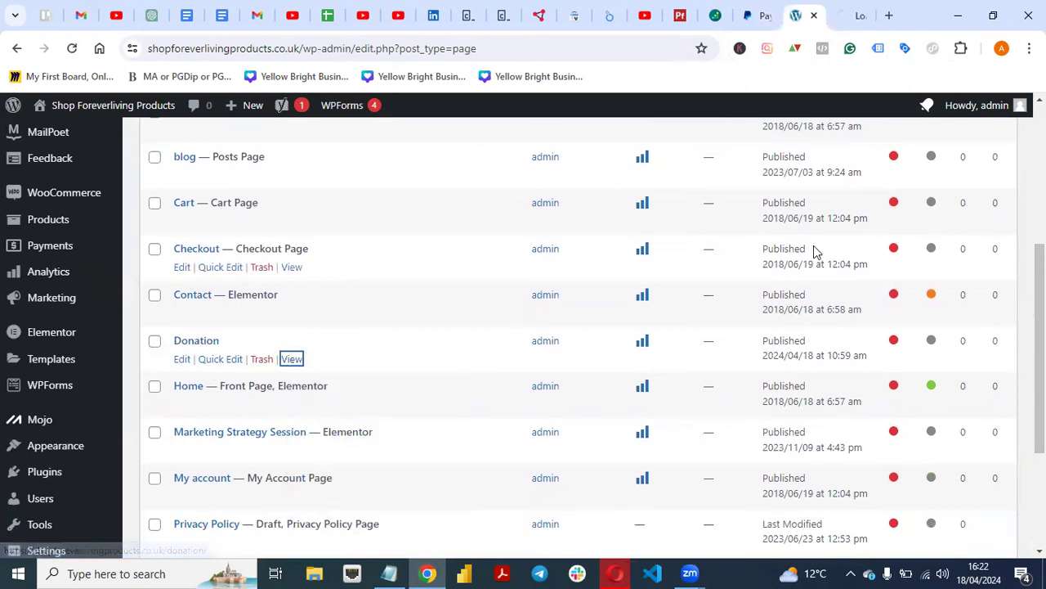
click(850, 18)
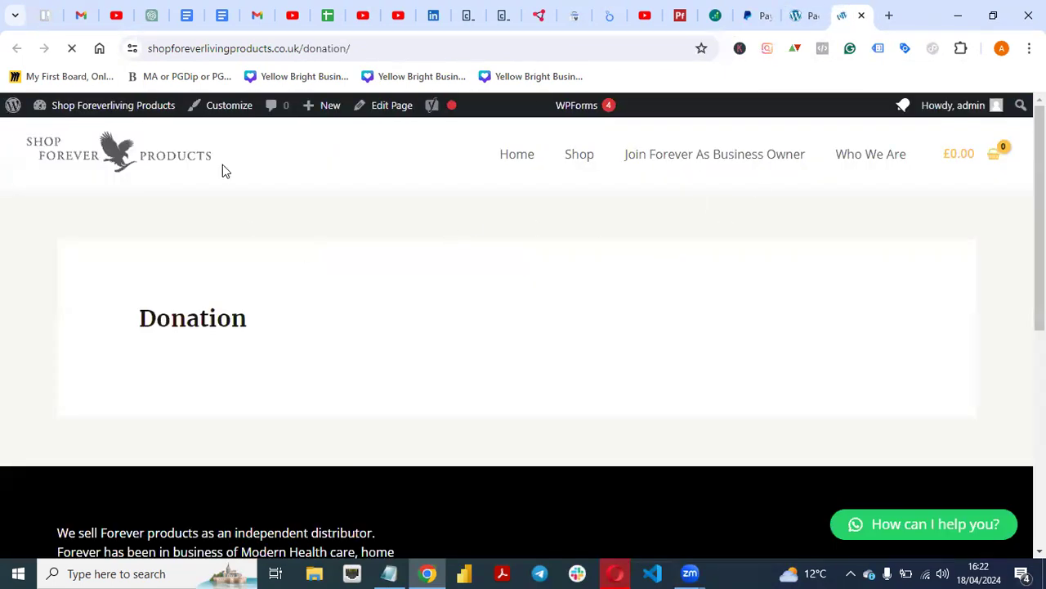
click(397, 38)
key(ctrl+c)
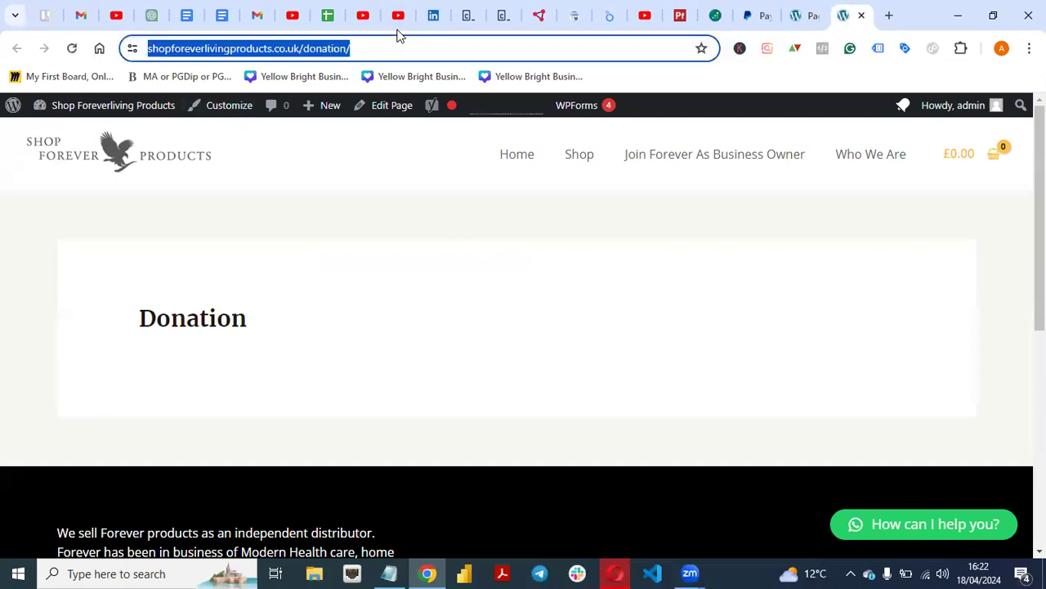
click(763, 15)
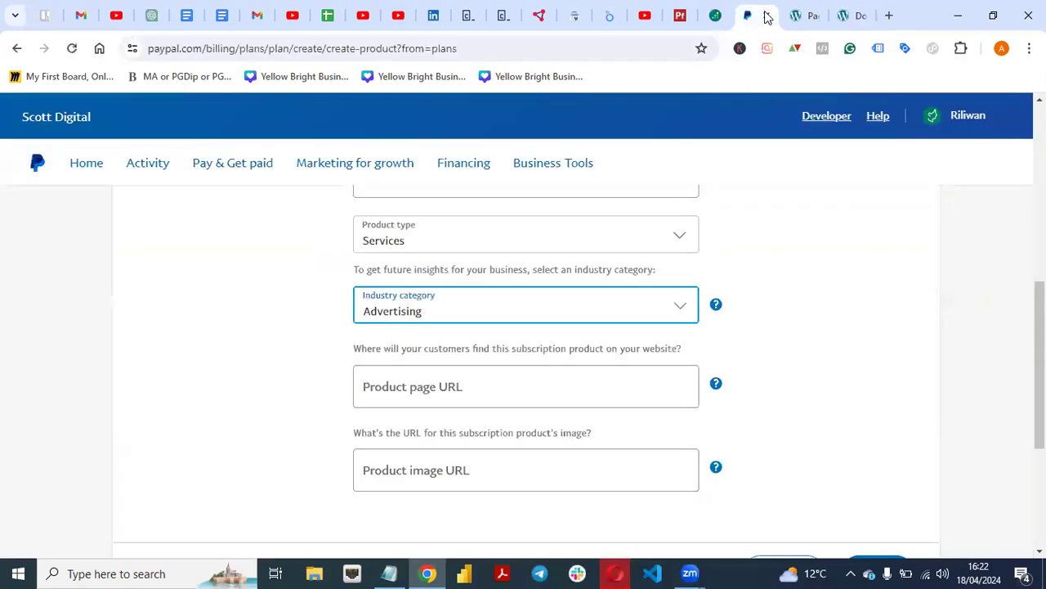
click(509, 392)
key(ctrl+v)
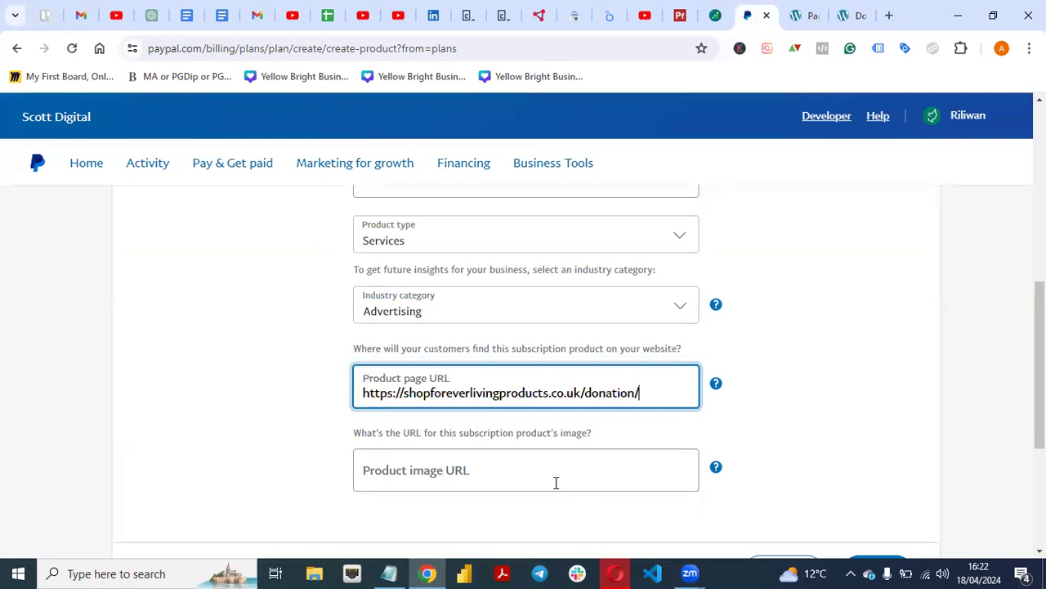
click(555, 483)
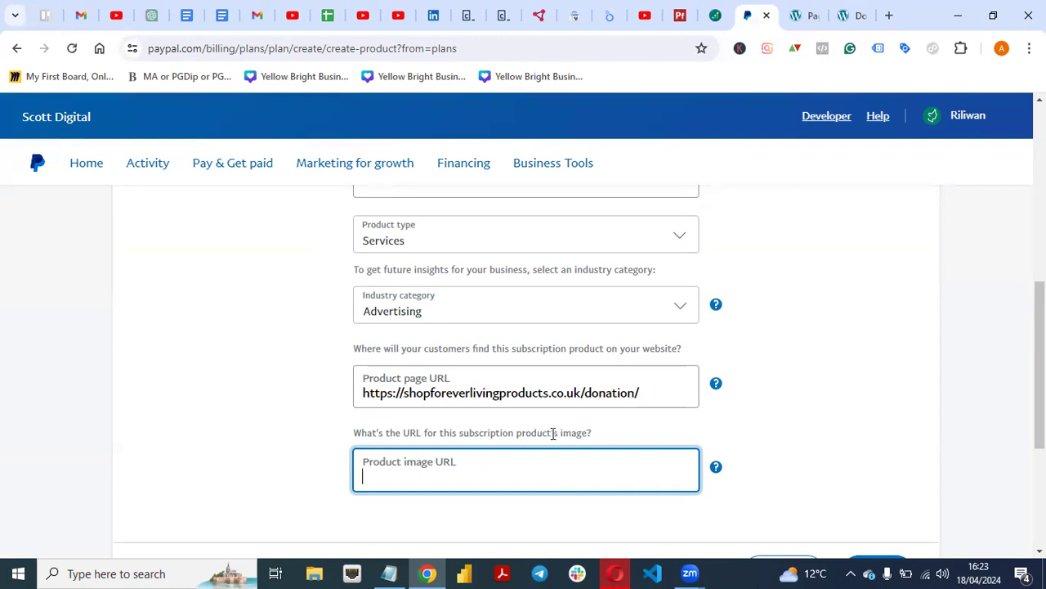
key(ctrl+v)
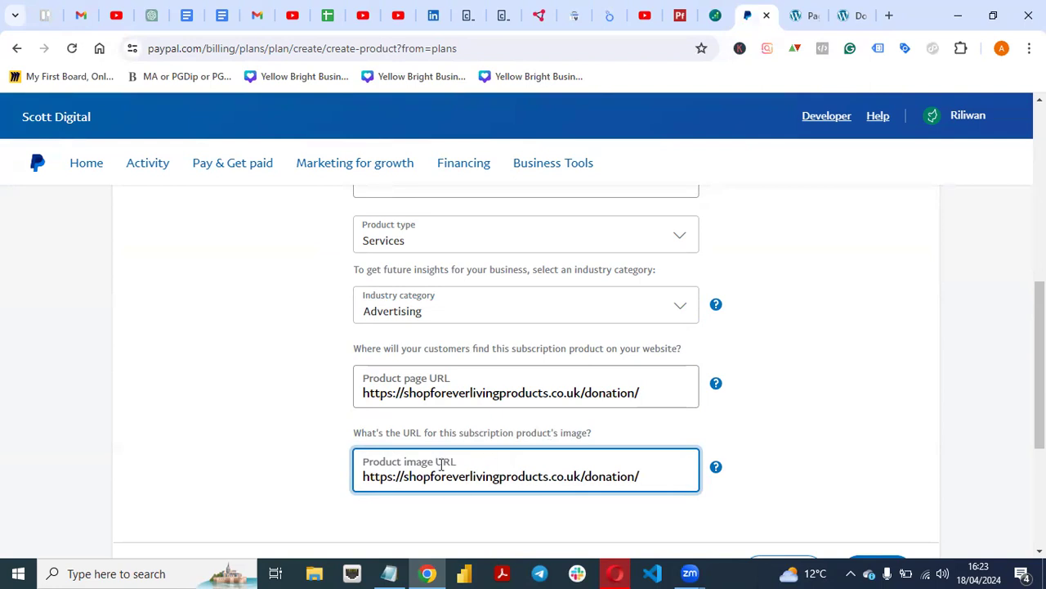
click(928, 376)
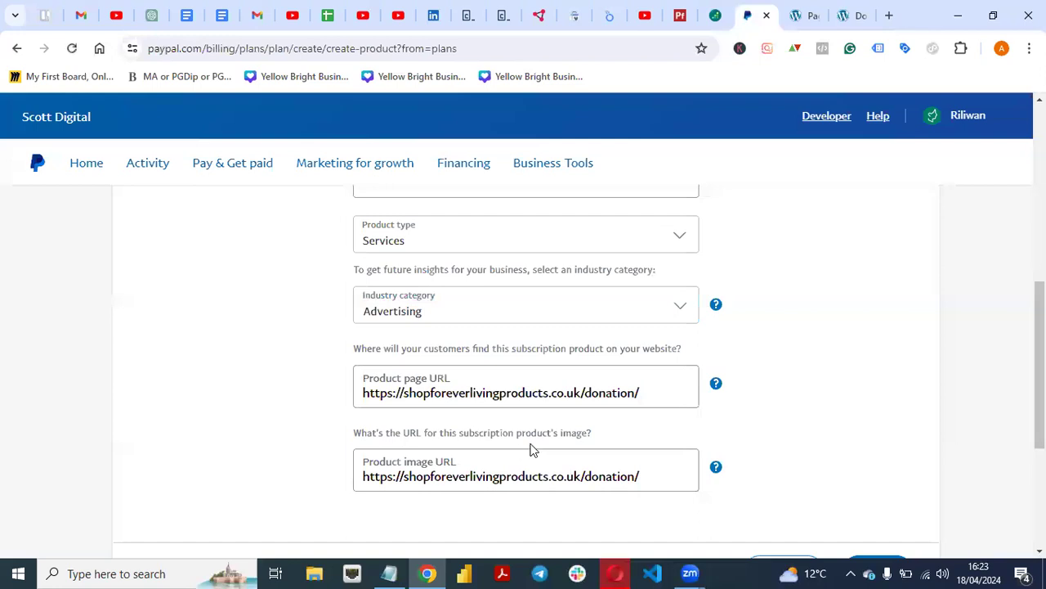
scroll(688, 484, down, 2)
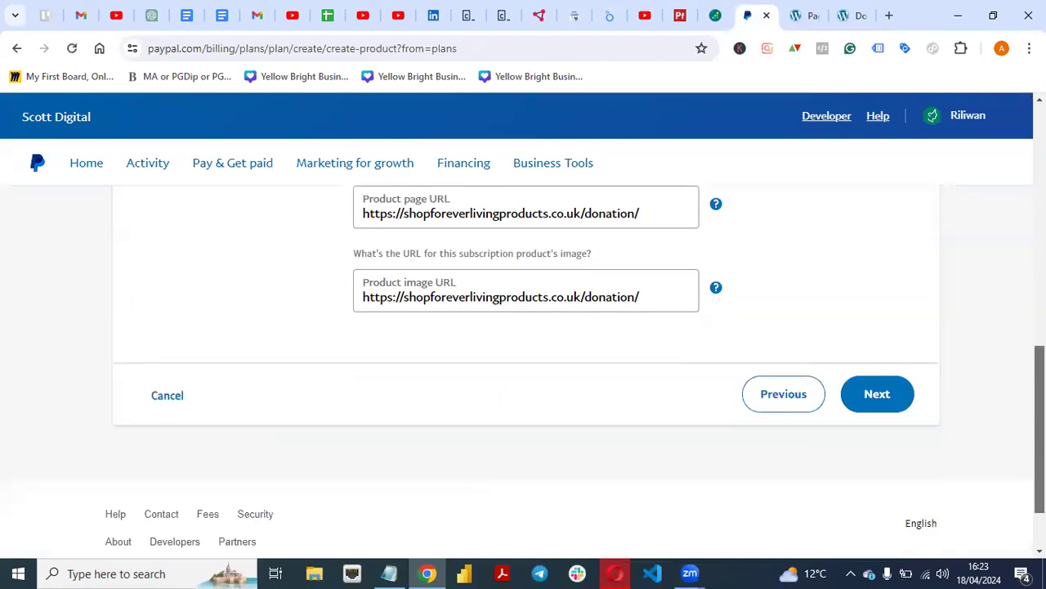
click(881, 396)
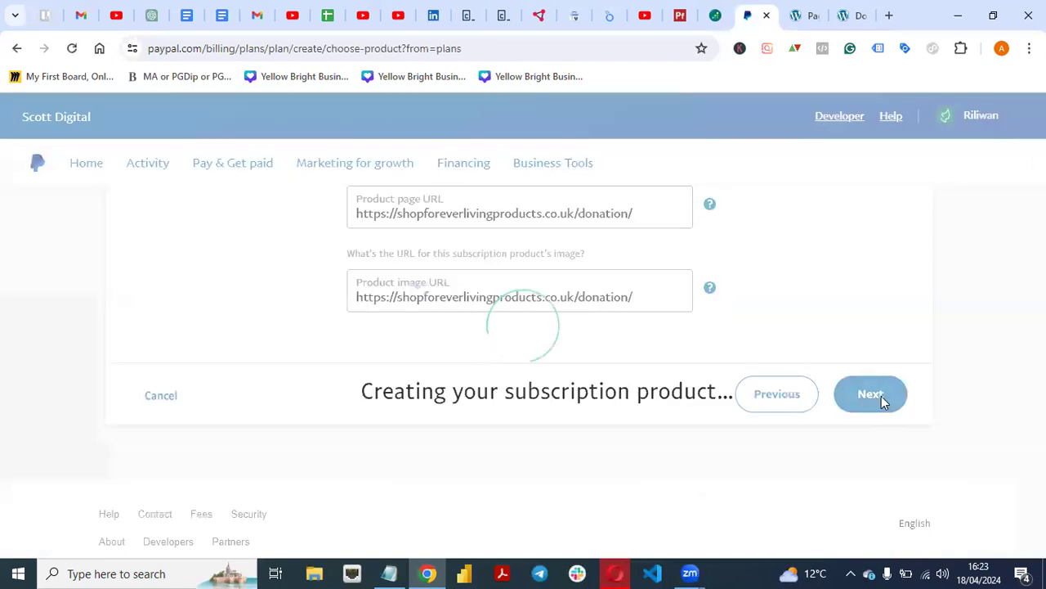
Step: Review the subscription product list and continue to plan creation with the Monthly Marketing Consulting / $500 product selected
scroll(480, 448, down, 3)
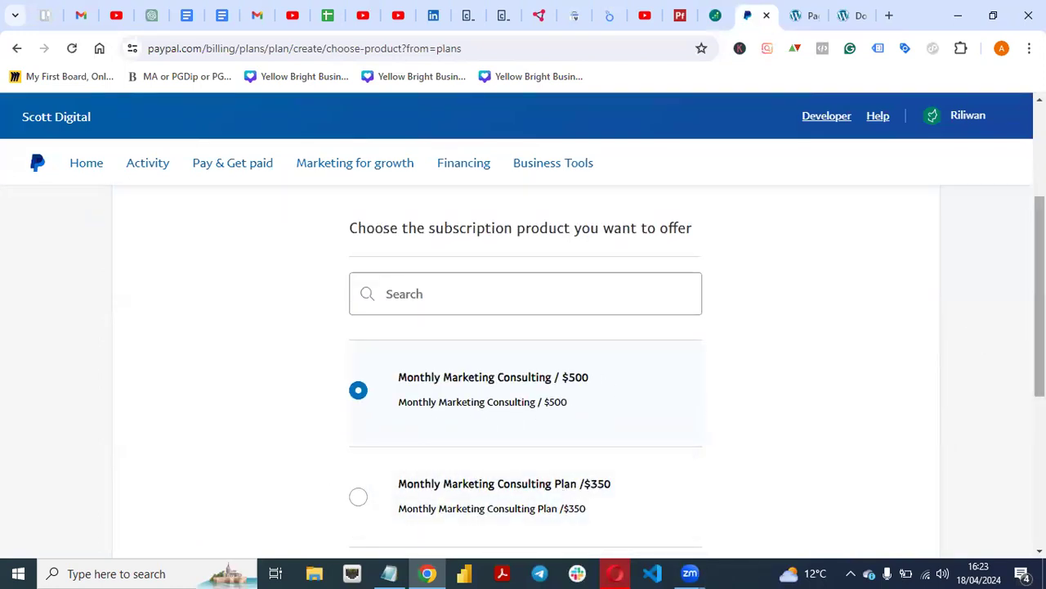
scroll(450, 379, down, 2)
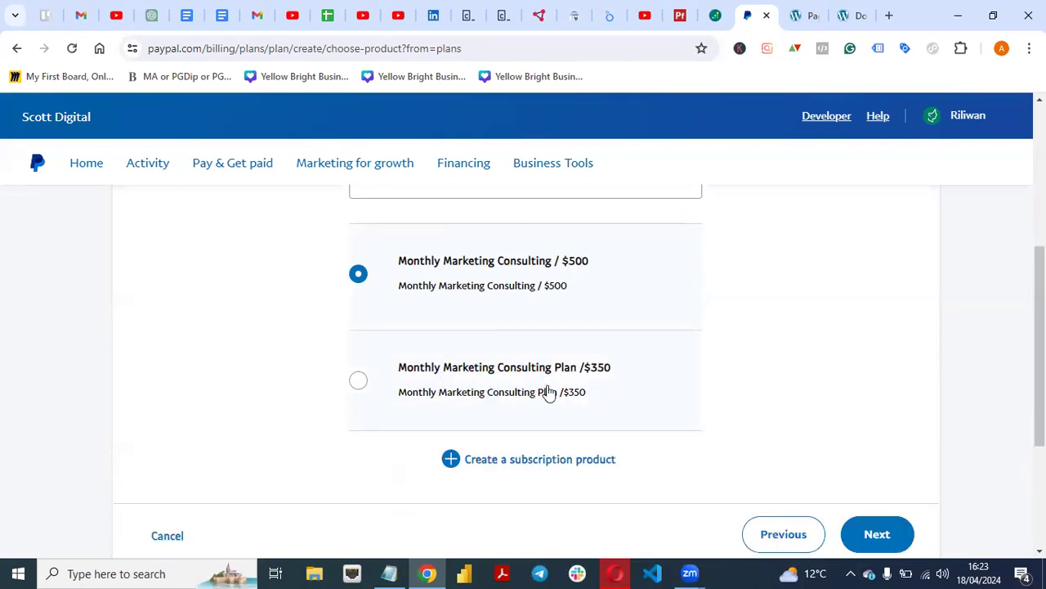
scroll(1039, 344, up, 2)
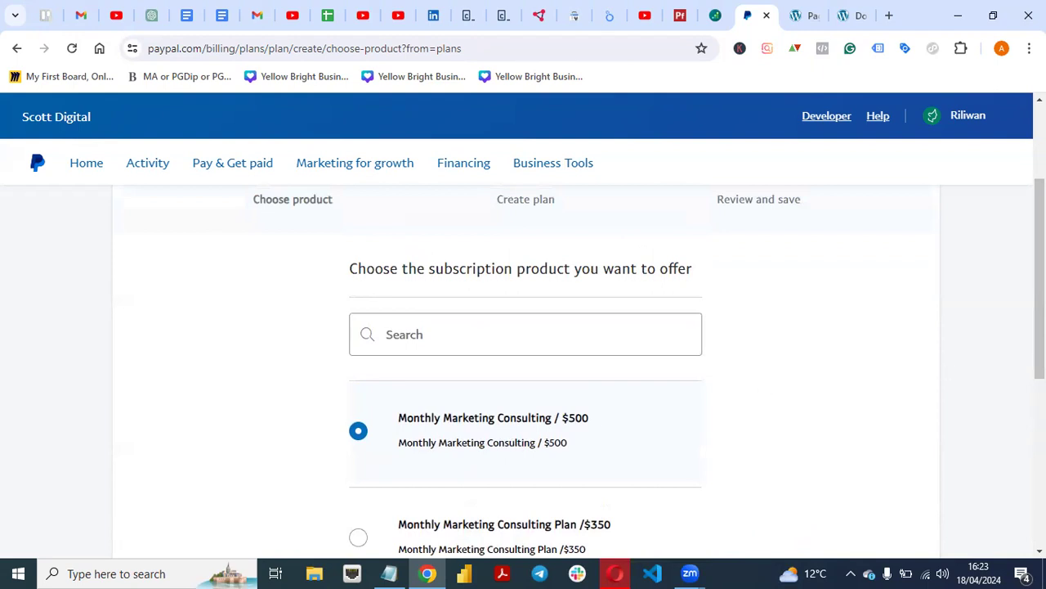
scroll(523, 368, up, 1)
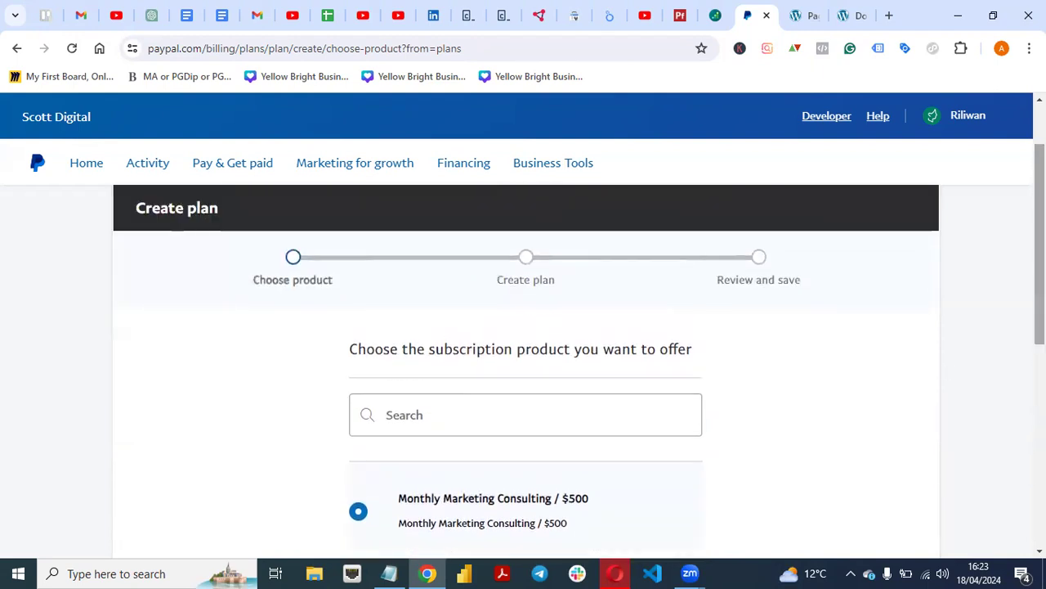
click(480, 417)
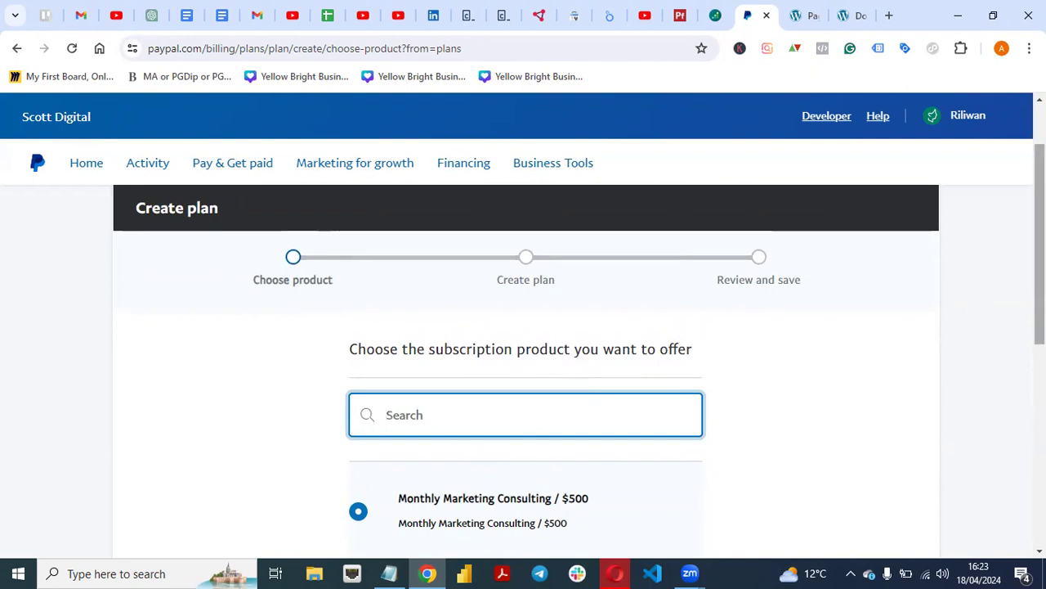
scroll(717, 327, down, 2)
mouse_move(1040, 323)
mouse_down()
mouse_move(1040, 377)
mouse_move(1039, 302)
mouse_up()
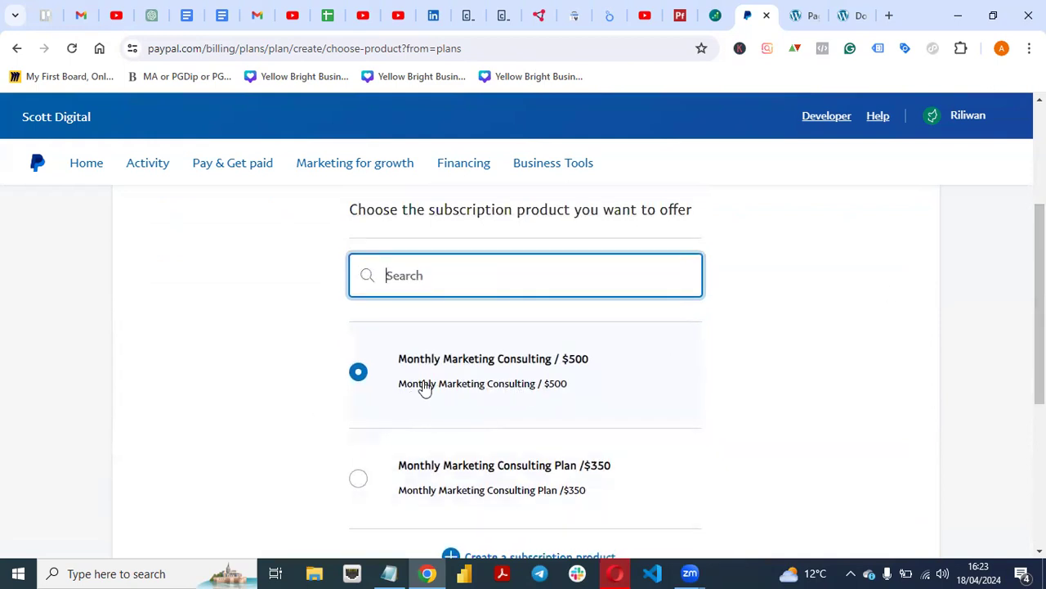
drag(1039, 303, 1040, 326)
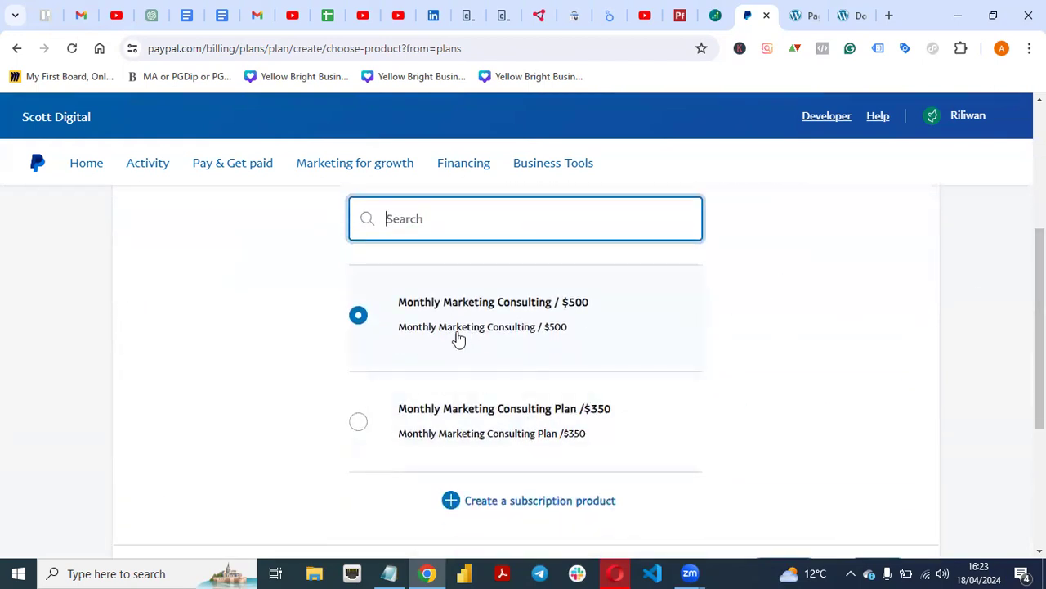
drag(1040, 327, 1040, 400)
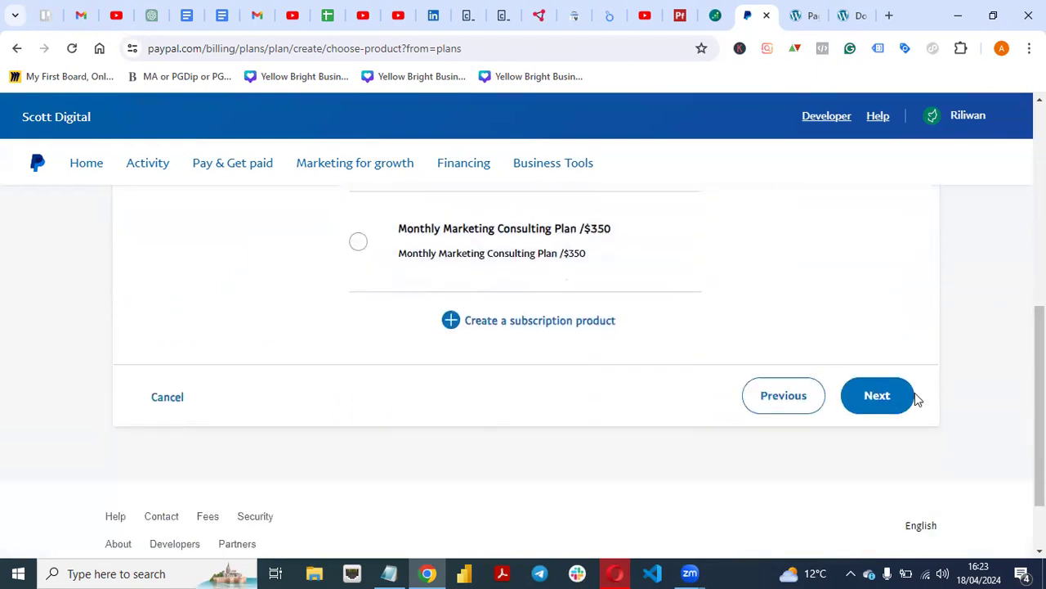
click(889, 396)
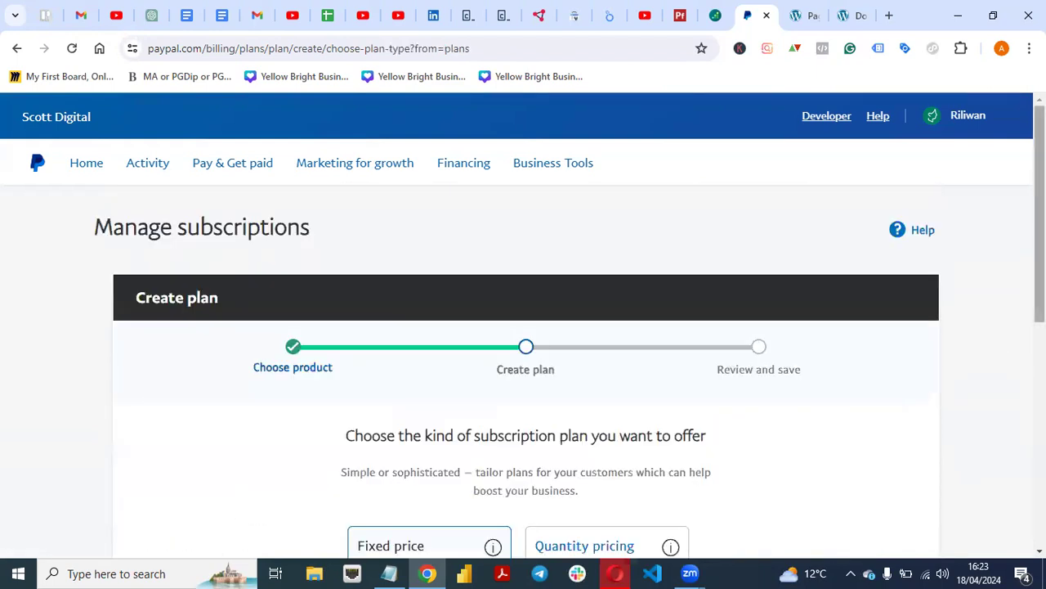
Step: Choose Fixed price as the kind of subscription plan and continue to the plan's basic details
drag(1039, 245, 1039, 336)
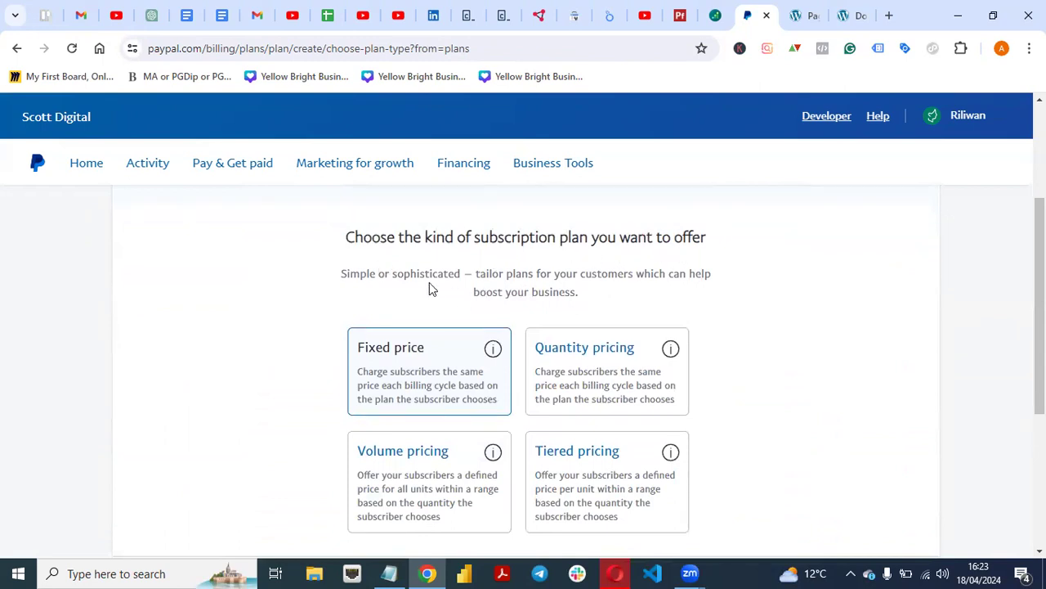
drag(1040, 270, 1040, 300)
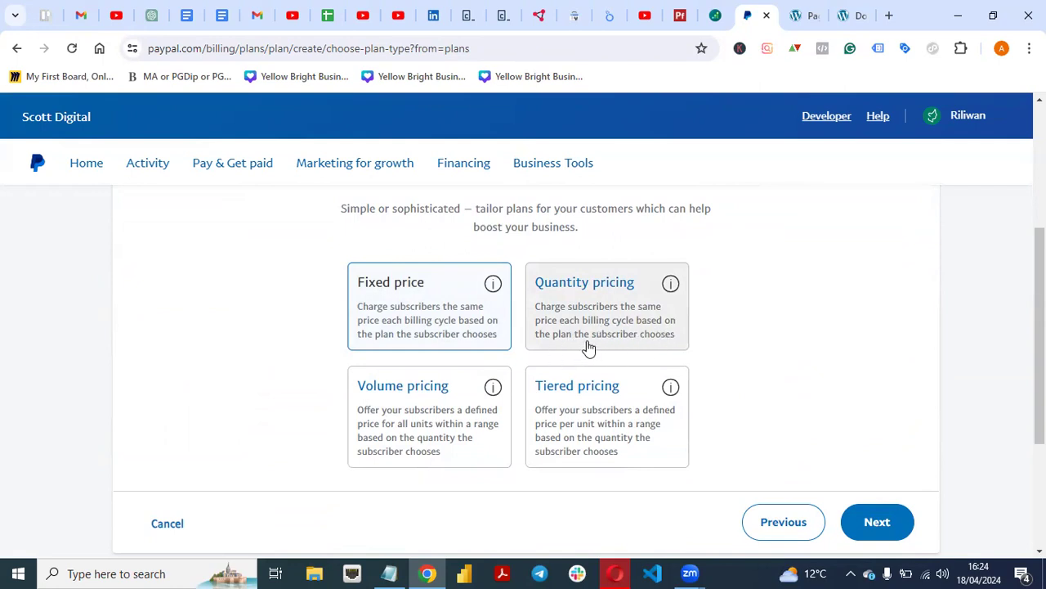
click(415, 318)
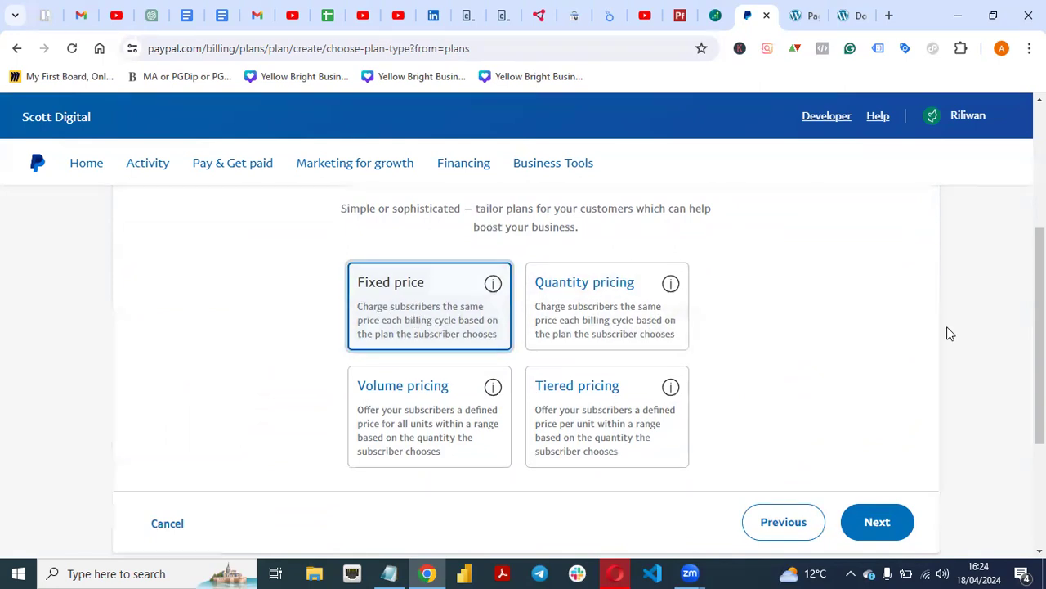
drag(1040, 327, 1040, 387)
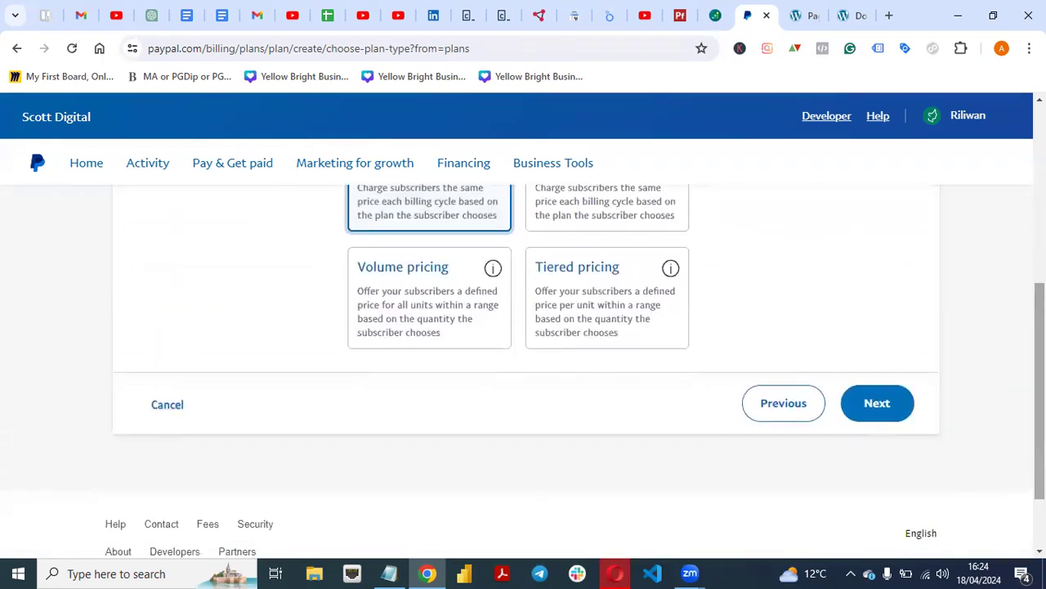
click(876, 404)
Step: Name the subscription plan Monthly Marketing Consulting
drag(1040, 245, 1040, 369)
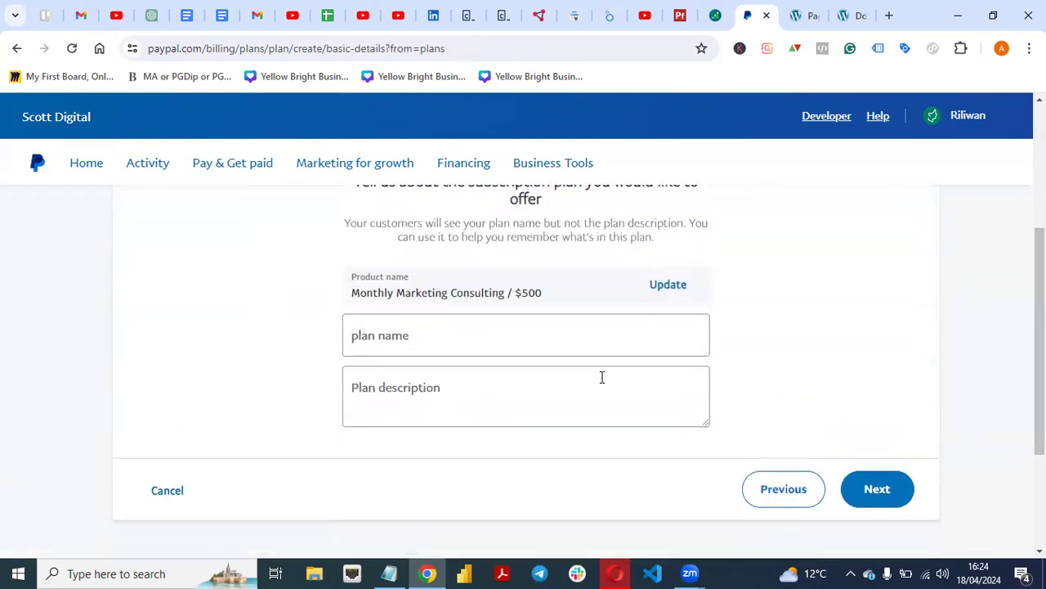
click(372, 340)
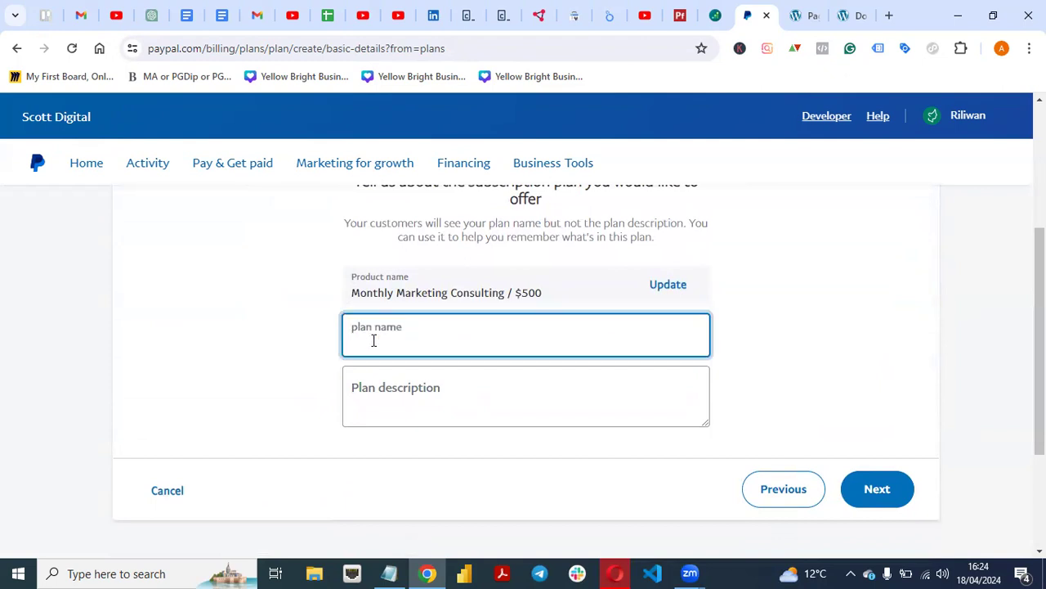
key(ctrl+v)
drag(651, 349, 316, 352)
key(BackSpace)
text(Month)
text(nsulting)
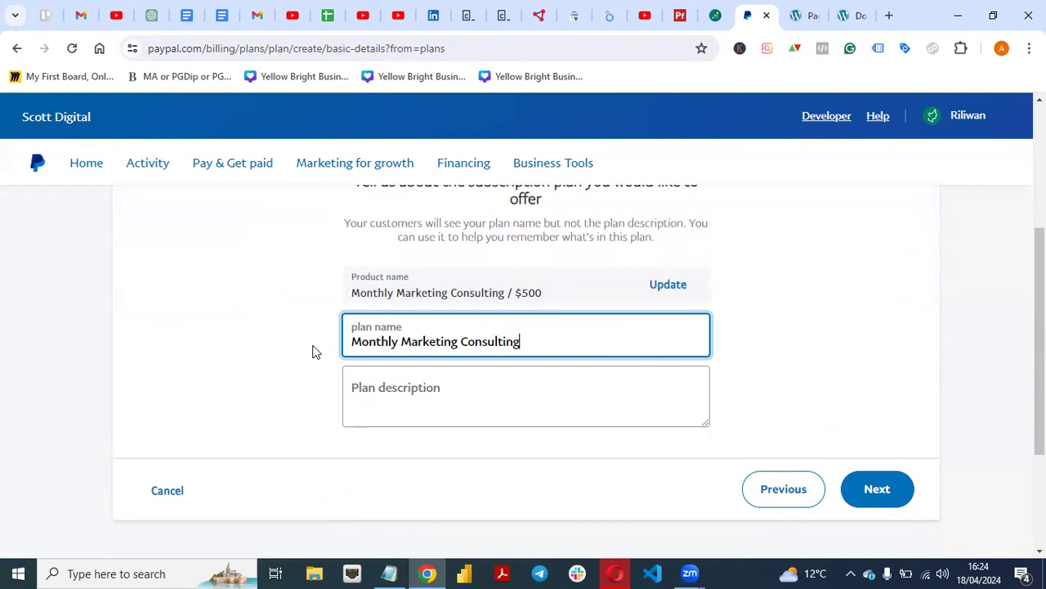
Step: Copy the plan name into the plan description and continue to the pricing details
drag(521, 342, 343, 347)
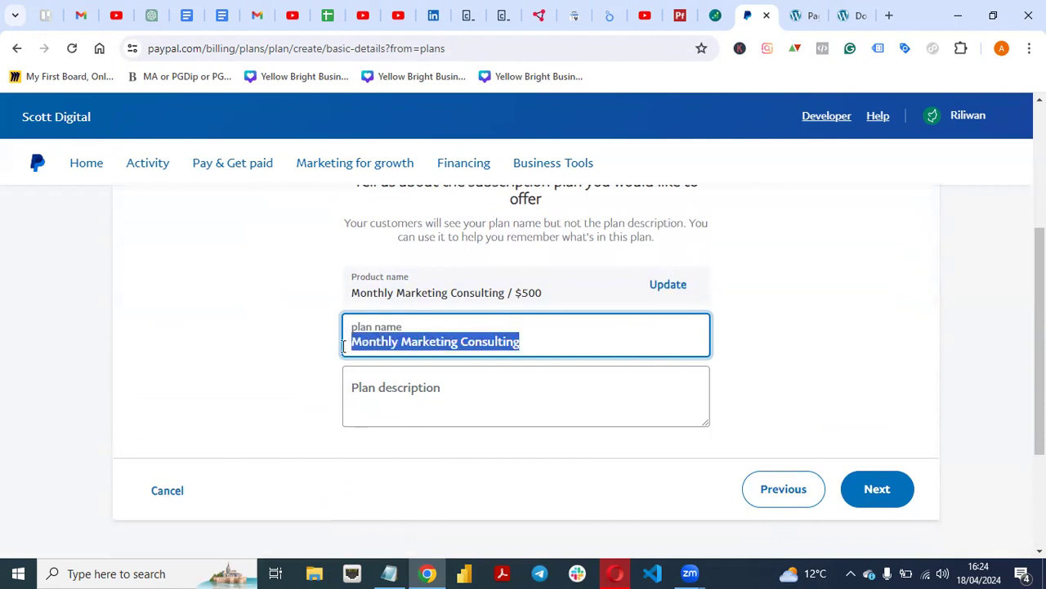
key(ctrl+c)
click(389, 395)
key(ctrl+v)
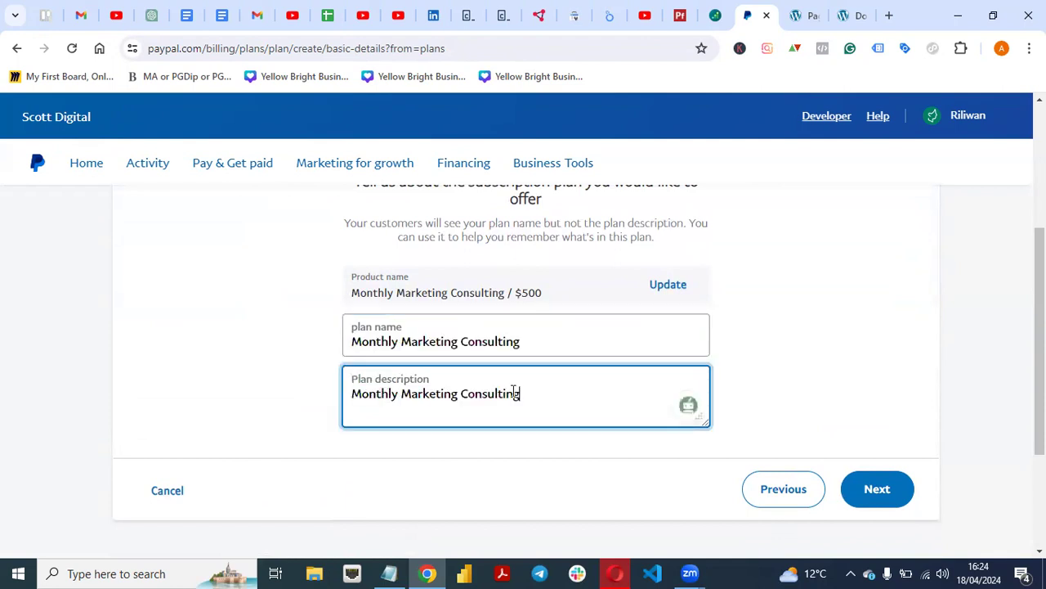
click(972, 353)
scroll(898, 395, up, 2)
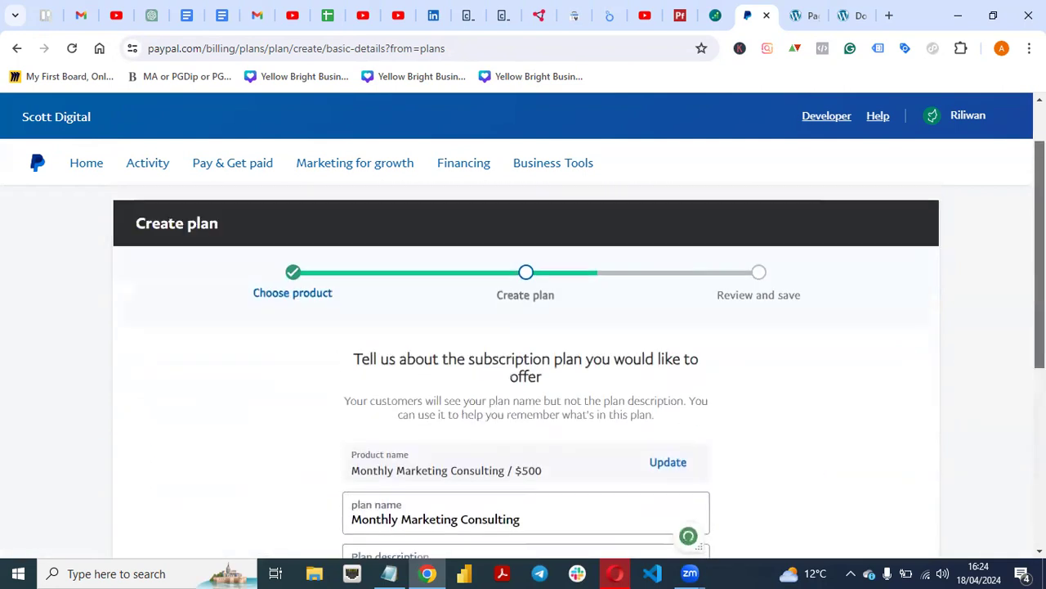
scroll(898, 395, down, 3)
click(877, 419)
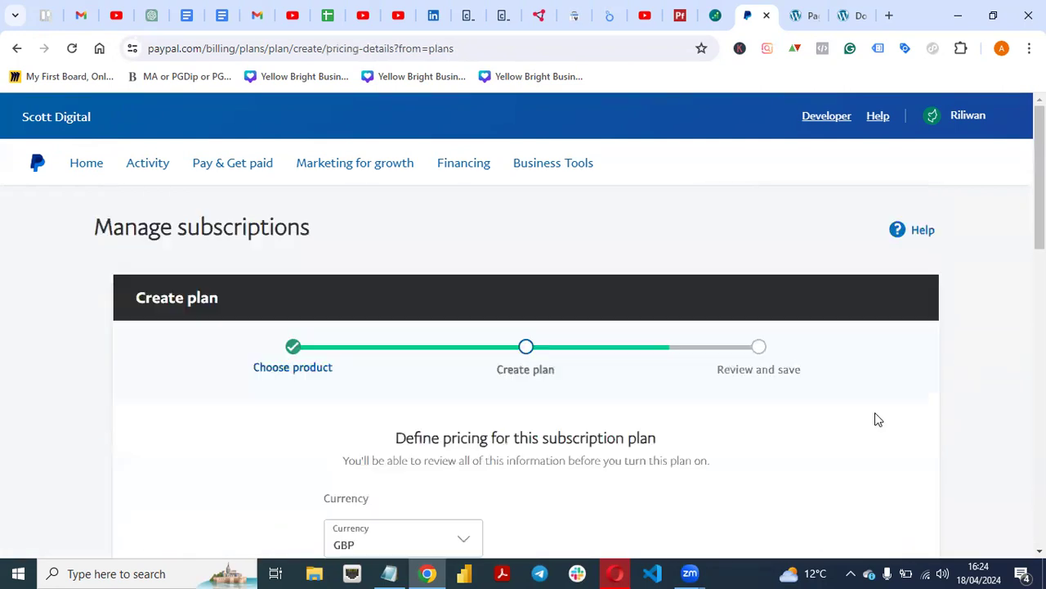
Step: Set the subscription plan's currency to USD
scroll(545, 367, down, 3)
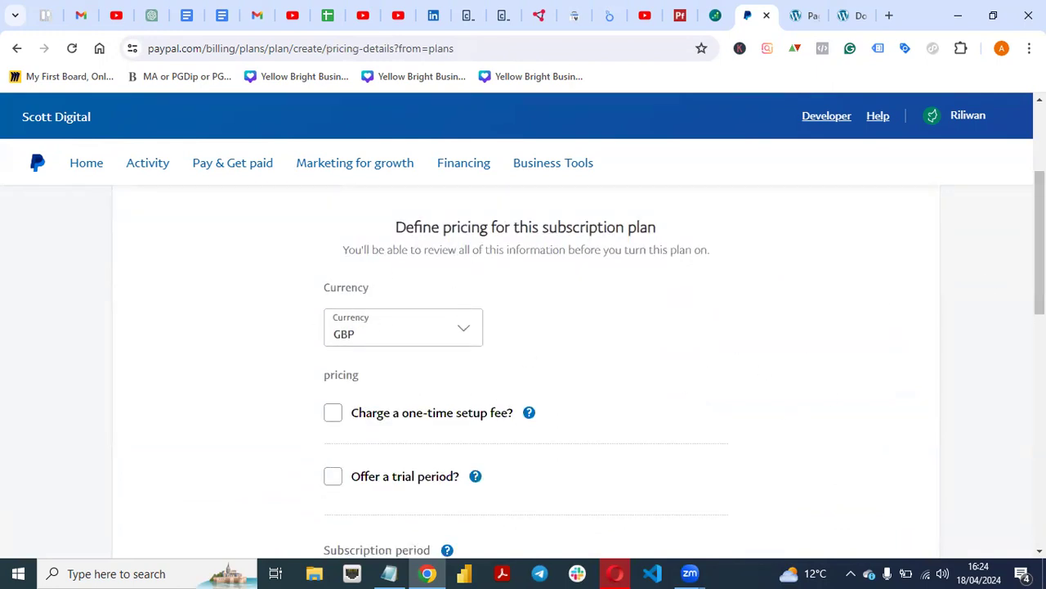
scroll(545, 282, down, 1)
click(465, 274)
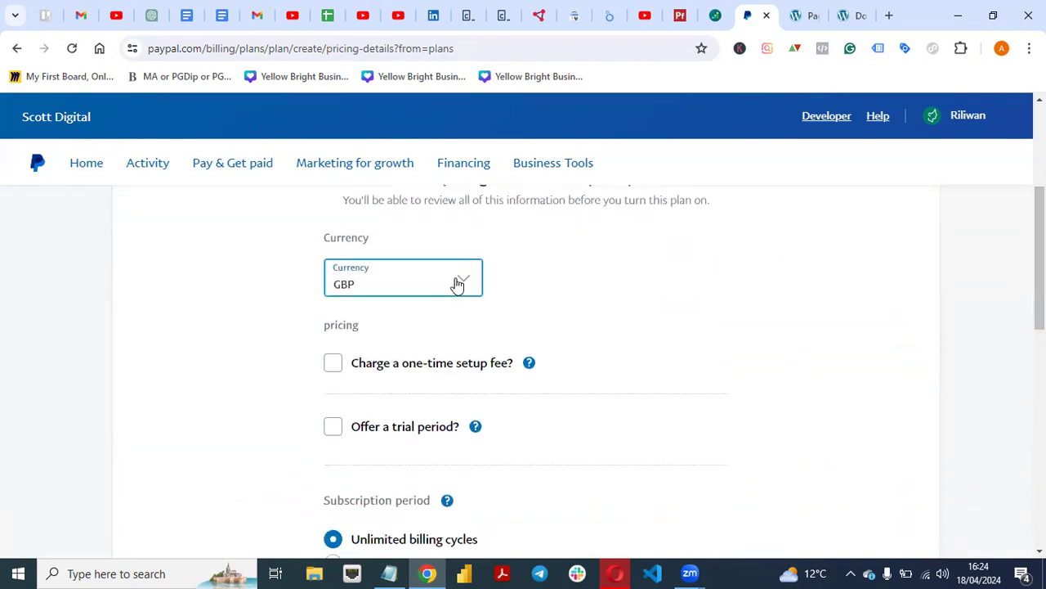
drag(478, 352, 470, 478)
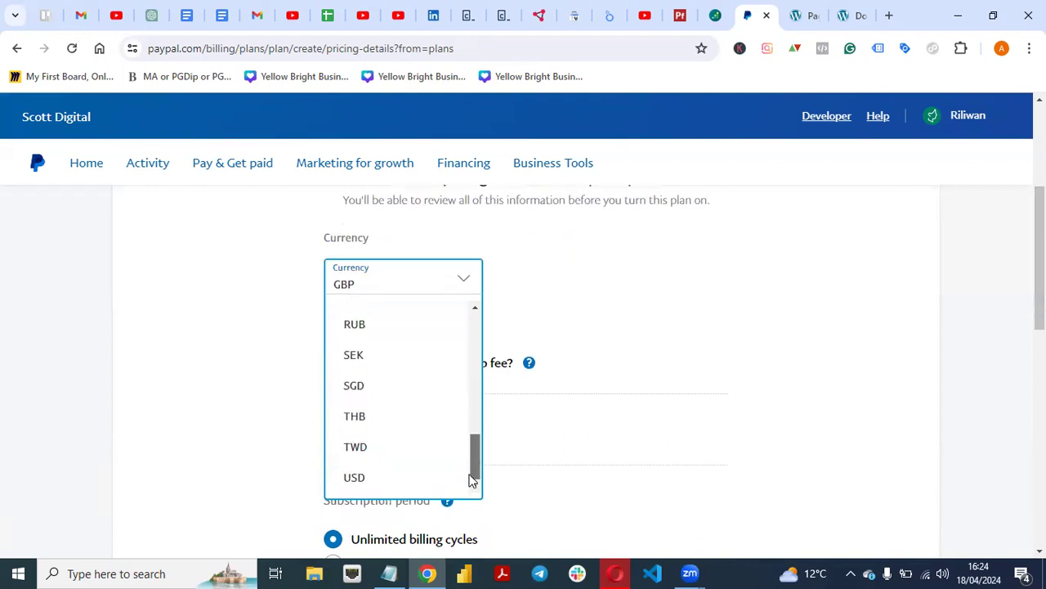
click(372, 485)
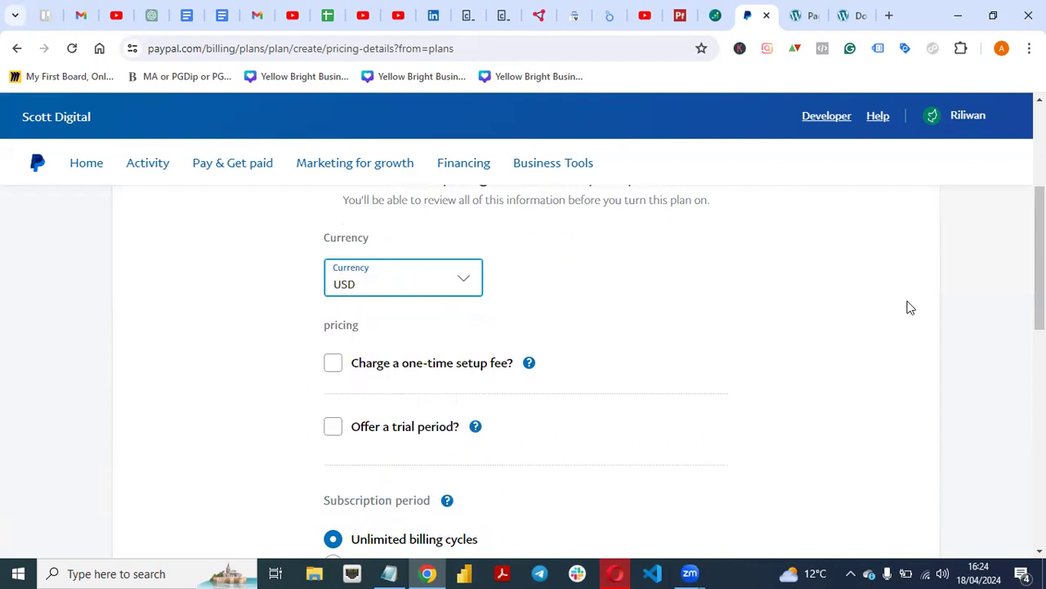
Step: Set the subscription period to limited billing cycles with a price of $500
scroll(458, 319, down, 2)
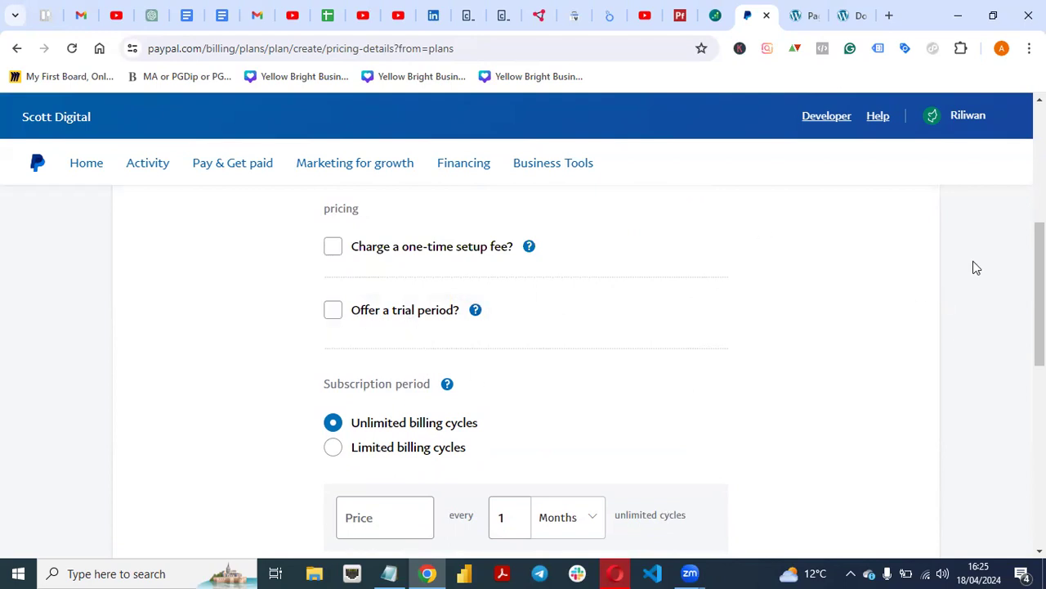
scroll(1039, 278, up, 2)
scroll(526, 368, down, 4)
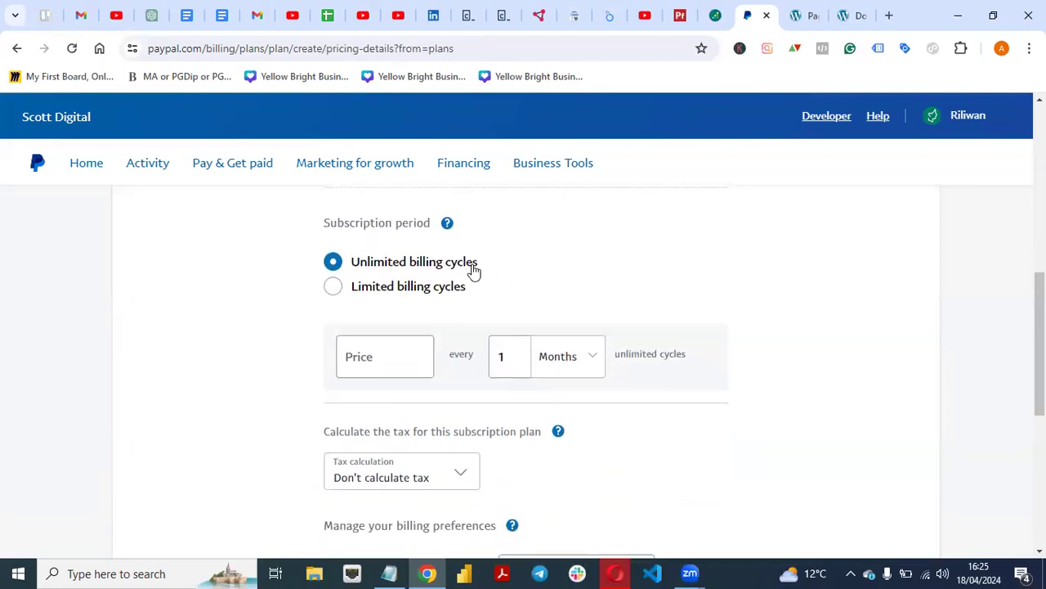
click(332, 292)
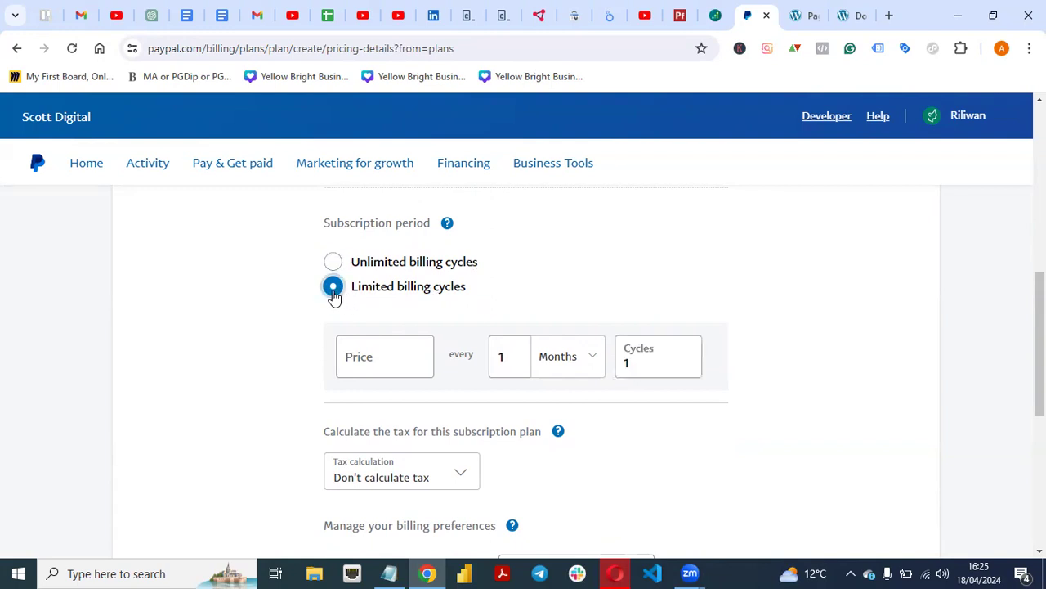
click(379, 359)
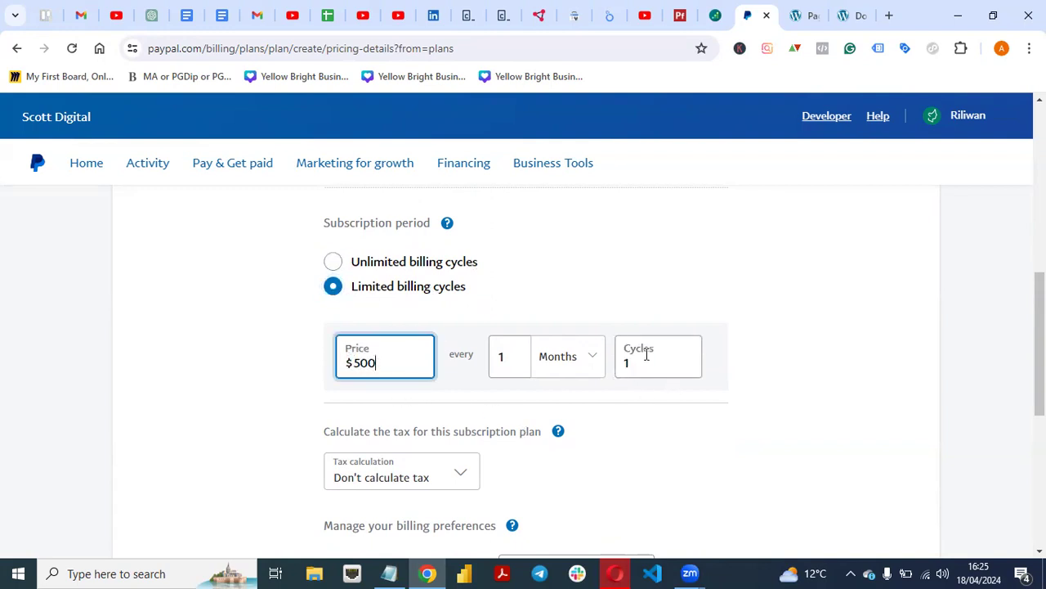
Step: Set the billing interval unit to Year and the number of cycles to 1
click(586, 369)
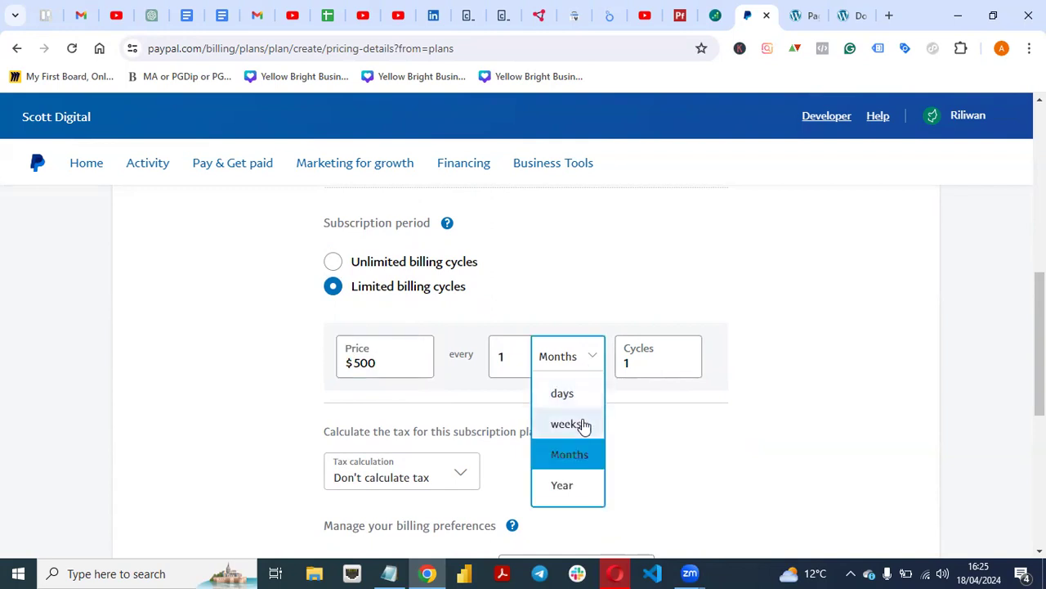
click(563, 489)
click(646, 363)
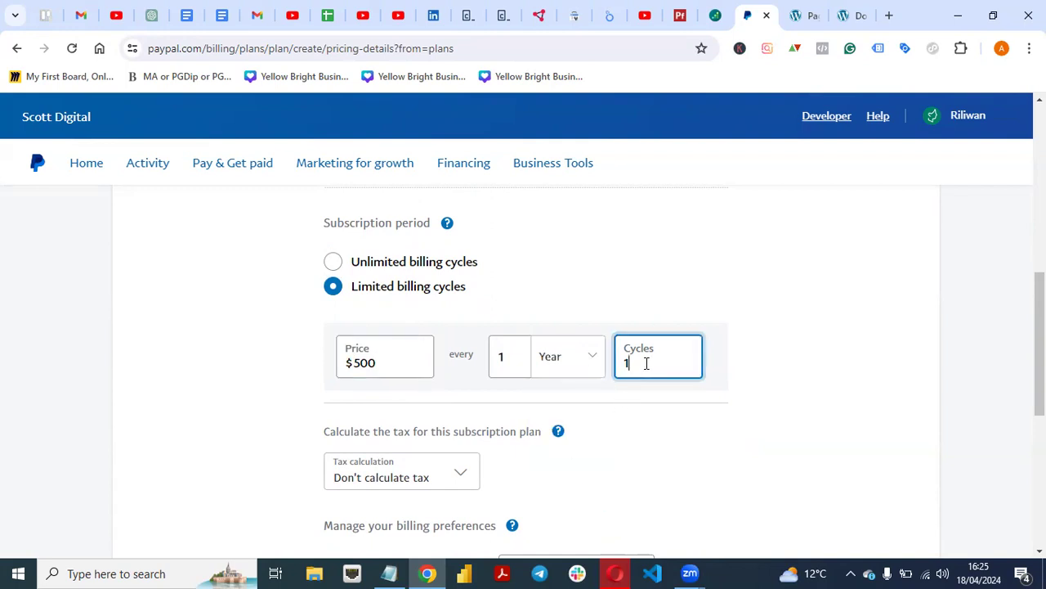
text(1)
click(884, 318)
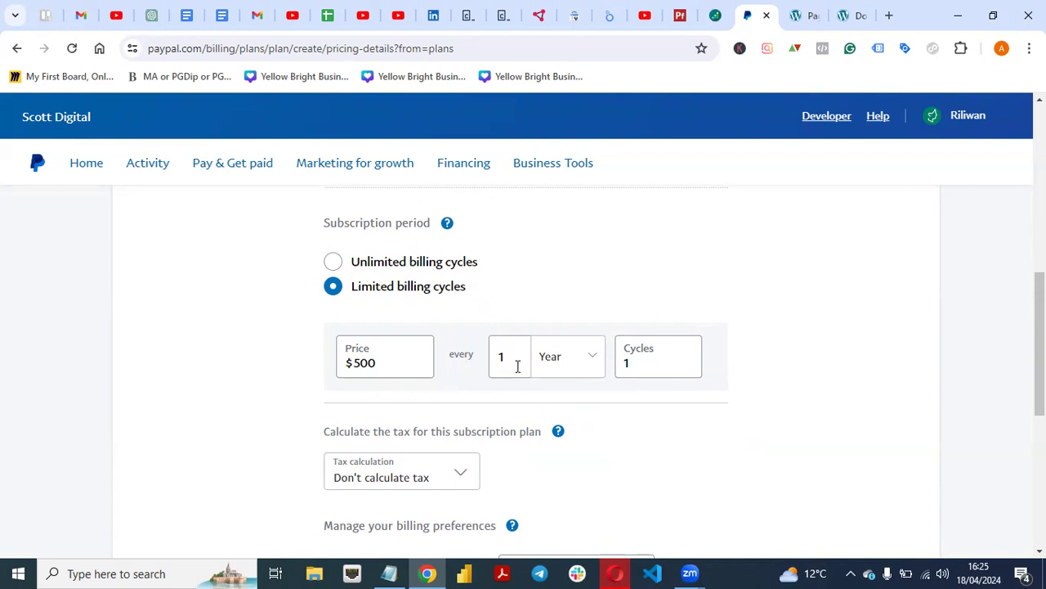
Step: Set the billing interval unit to Months and the number of cycles to 12
click(584, 364)
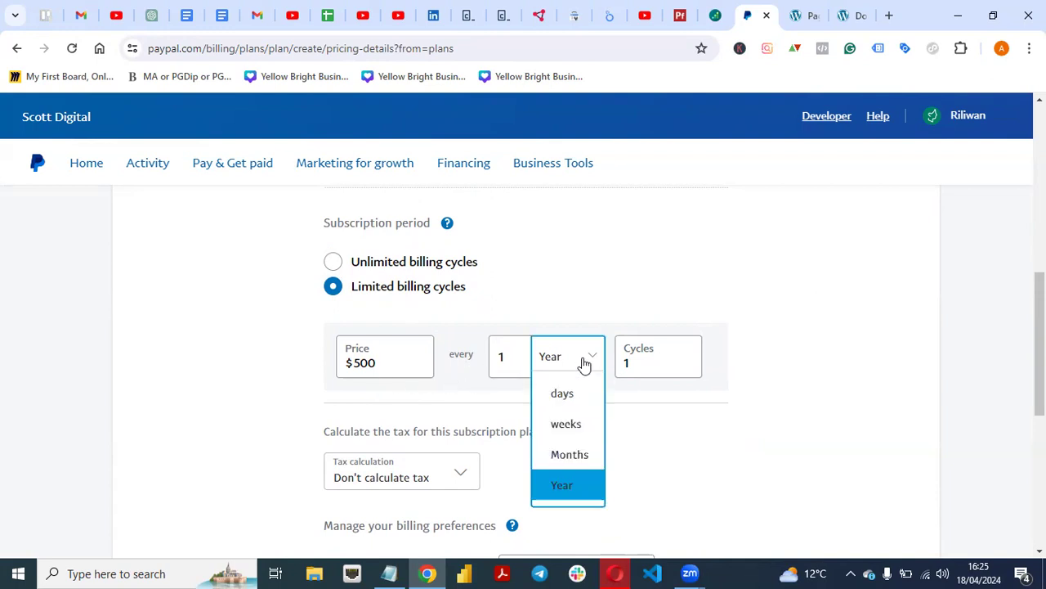
click(564, 460)
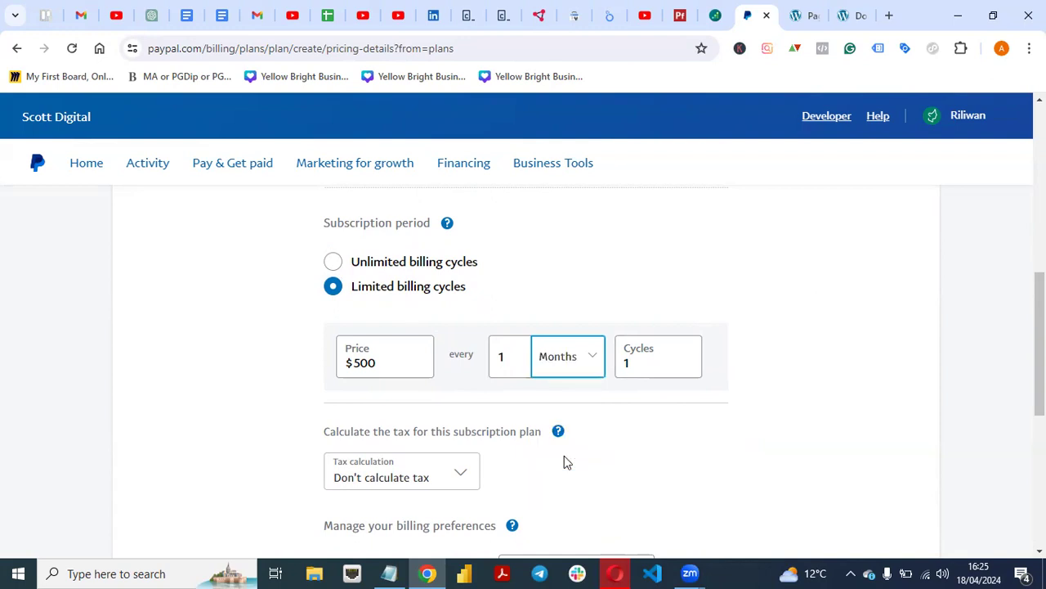
click(641, 362)
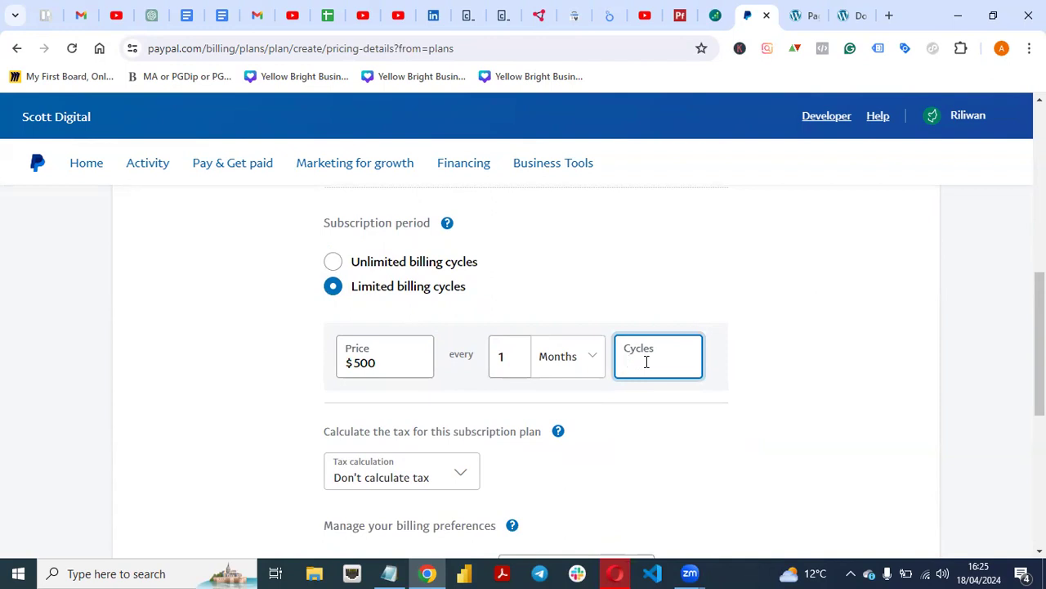
text(12)
click(836, 376)
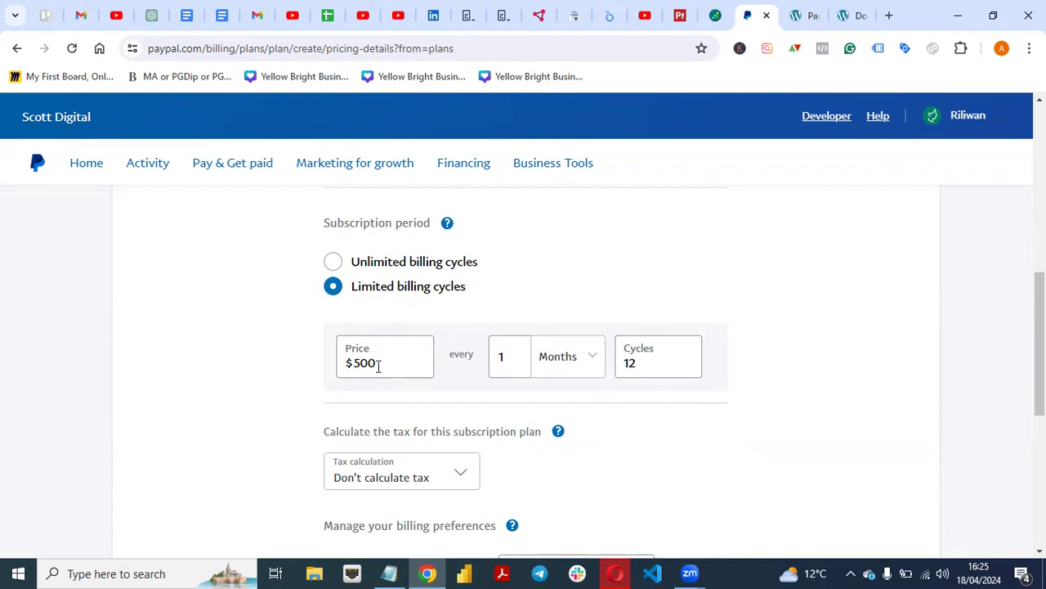
Step: Re-enter the billing interval as 1 with the unit Months
click(513, 350)
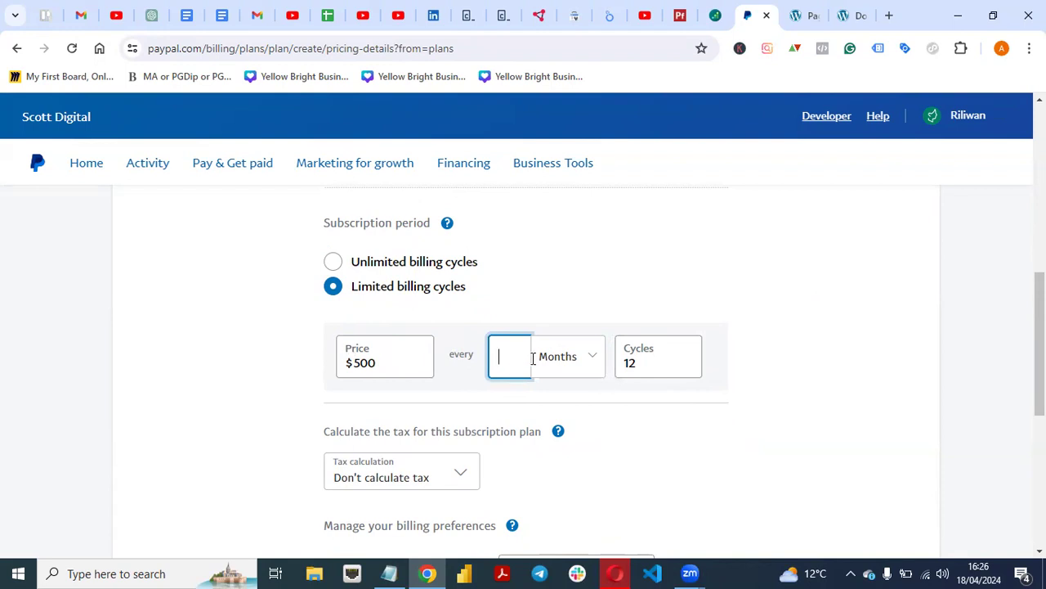
click(581, 357)
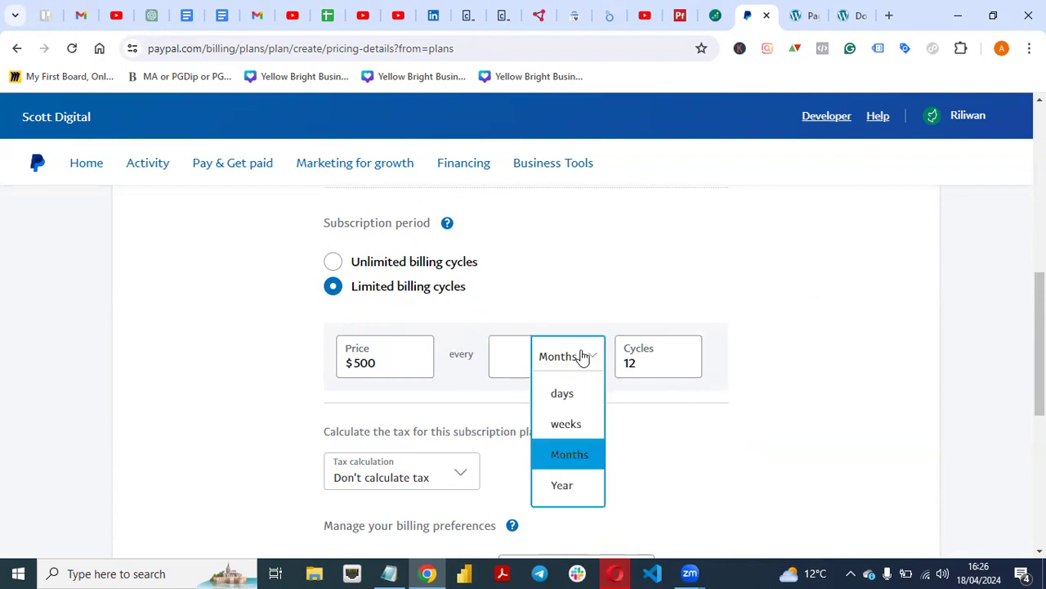
click(579, 462)
mouse_move(558, 431)
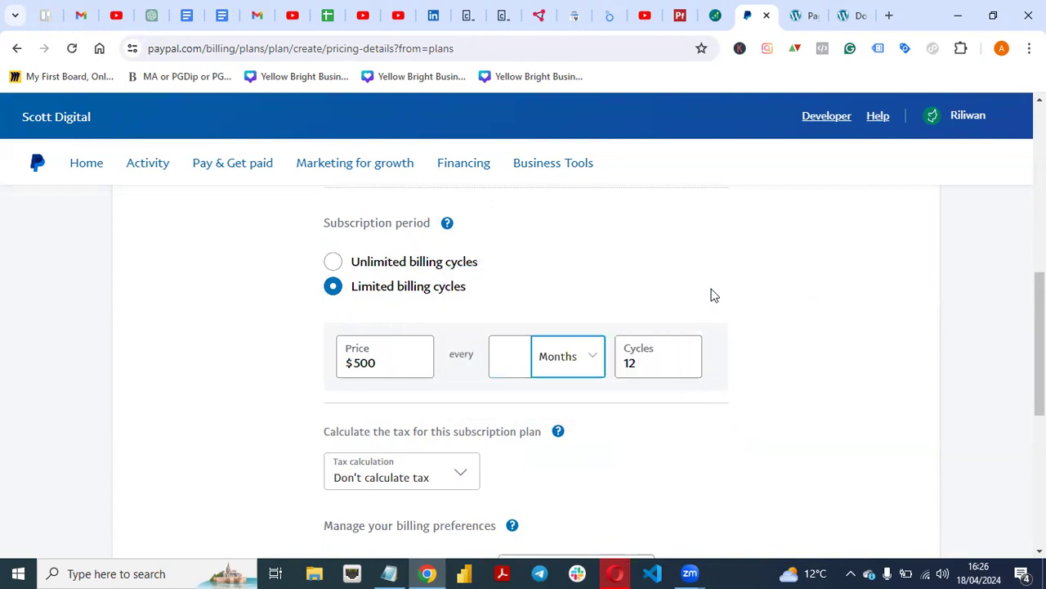
click(516, 354)
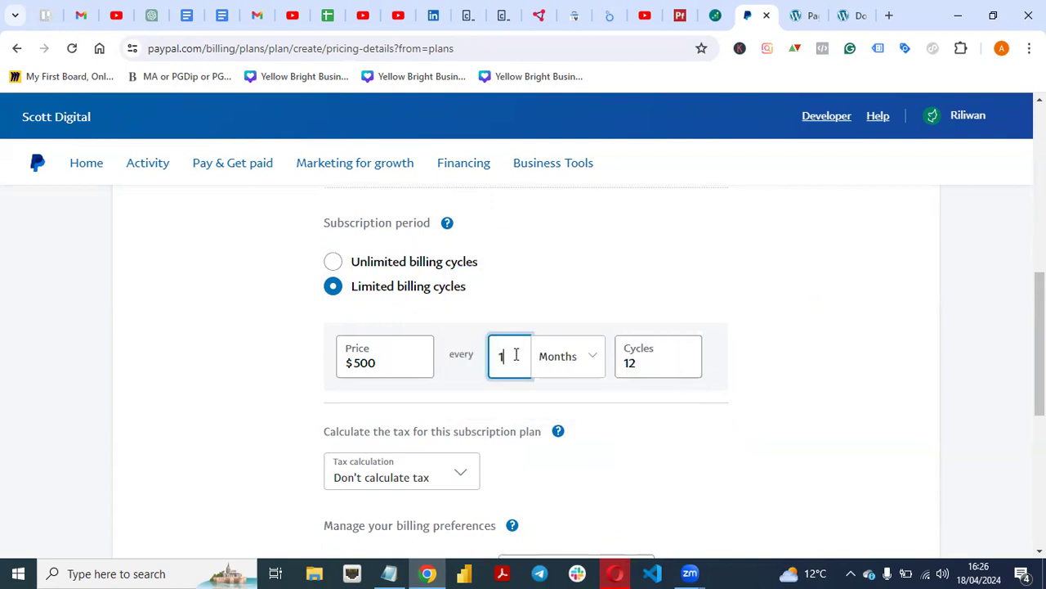
click(814, 426)
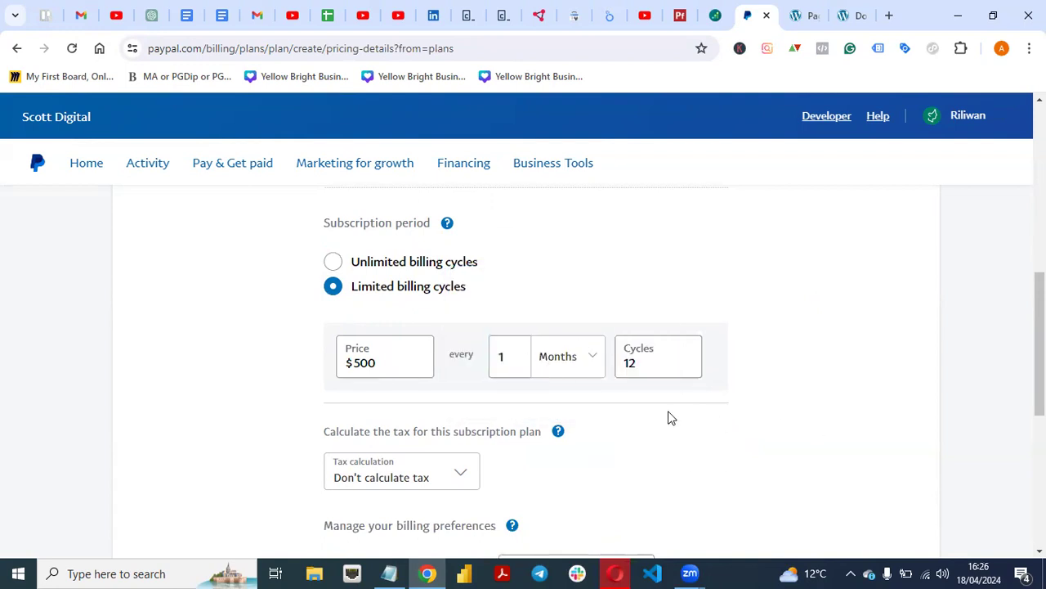
Step: Try 6 as the number of billing cycles and set it back to 12
click(635, 364)
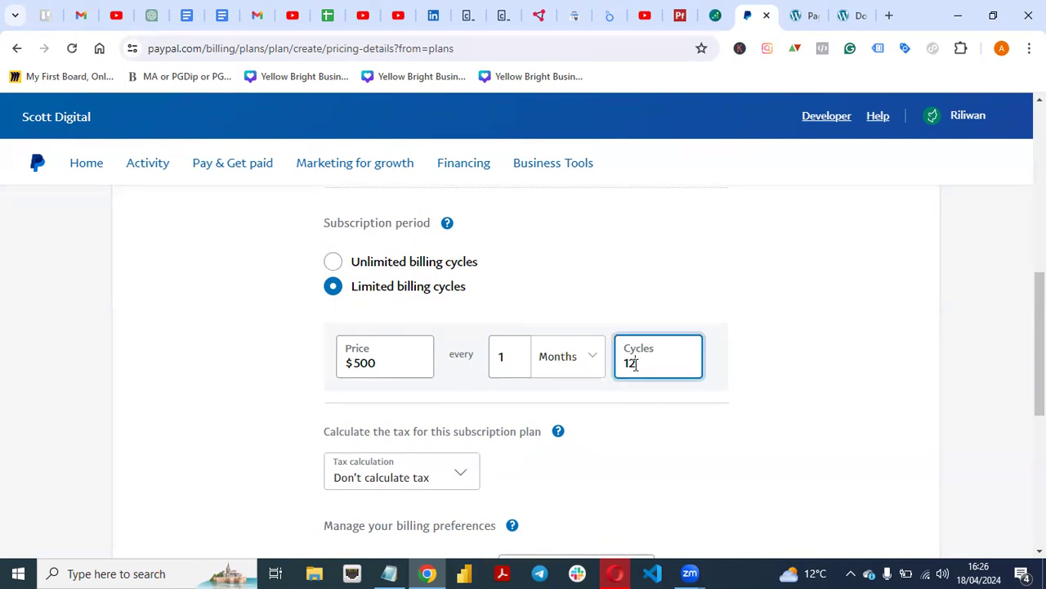
click(778, 367)
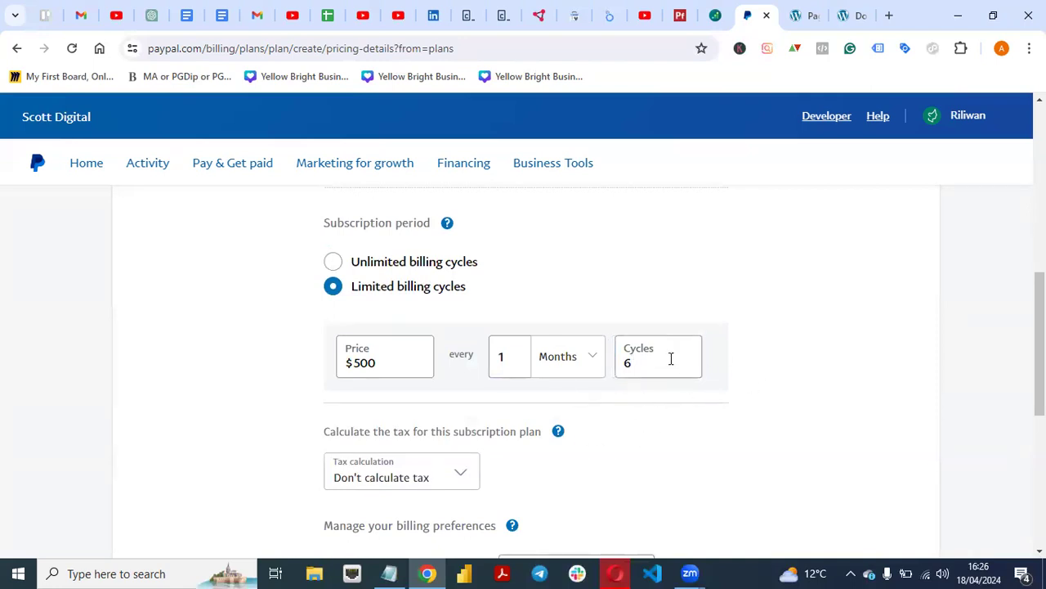
click(646, 368)
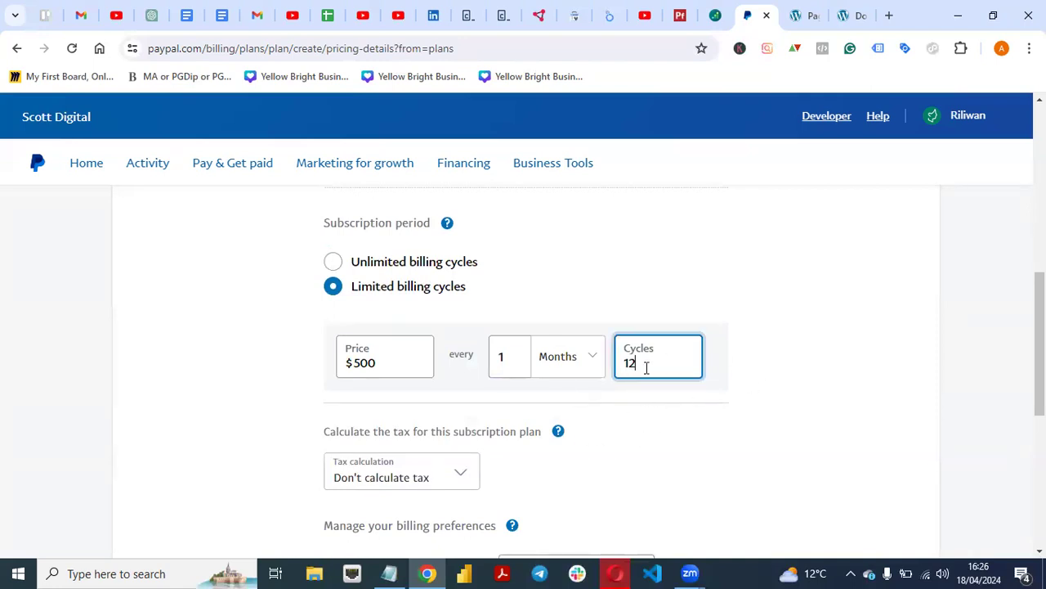
click(814, 382)
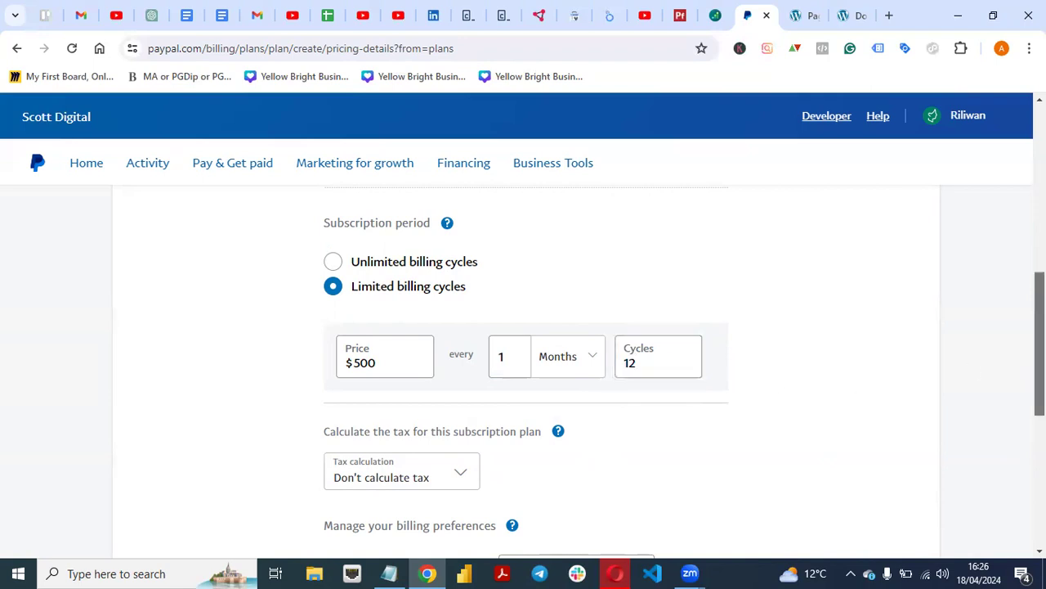
Step: Set the missed billing cycles before a subscription is paused to 2 and continue to the plan review
scroll(437, 327, down, 3)
scroll(437, 327, up, 1)
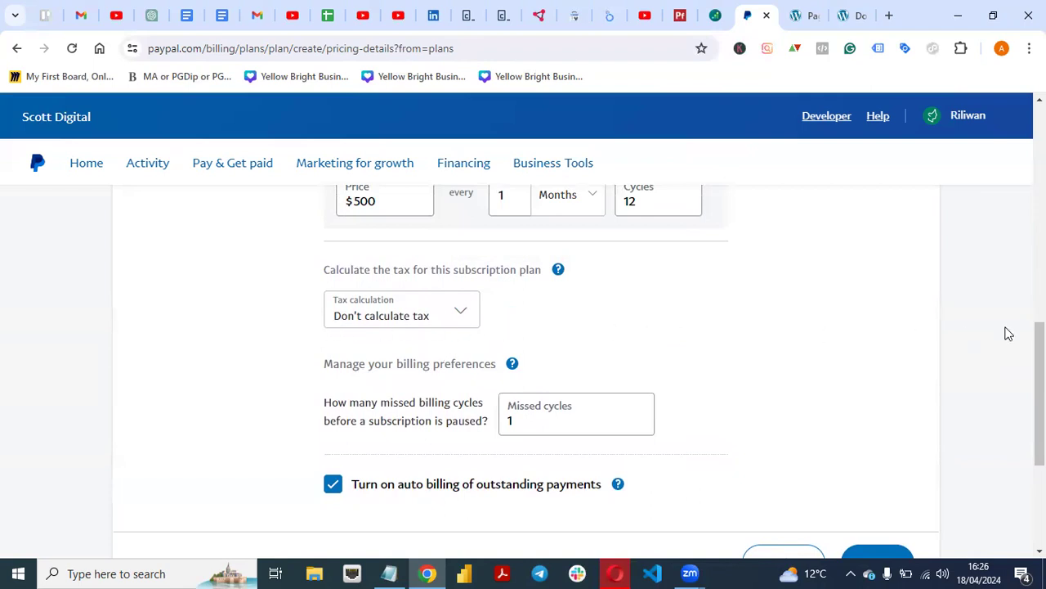
scroll(1038, 392, down, 1)
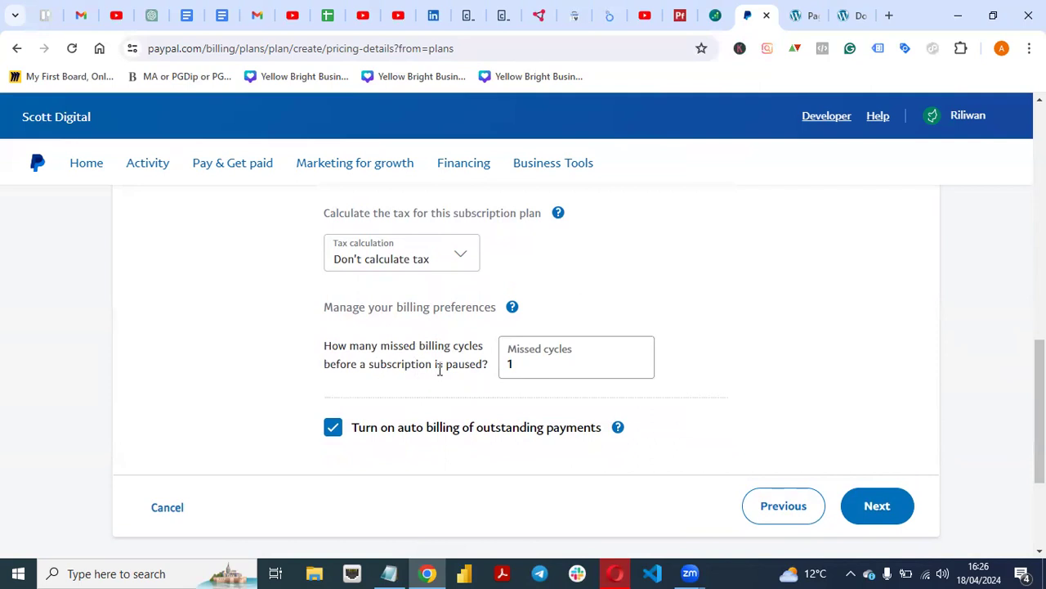
click(530, 366)
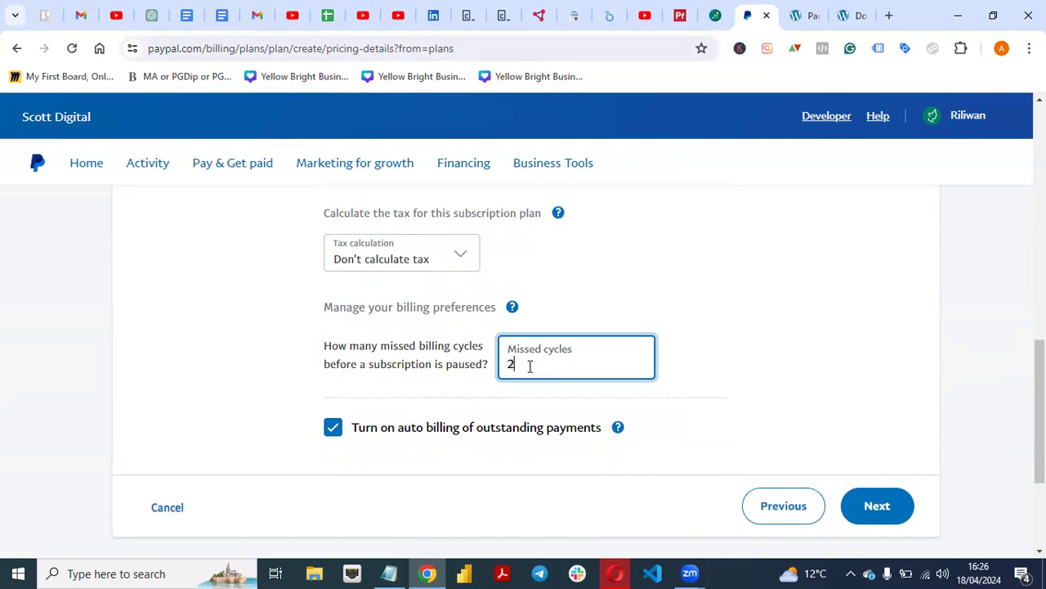
click(844, 345)
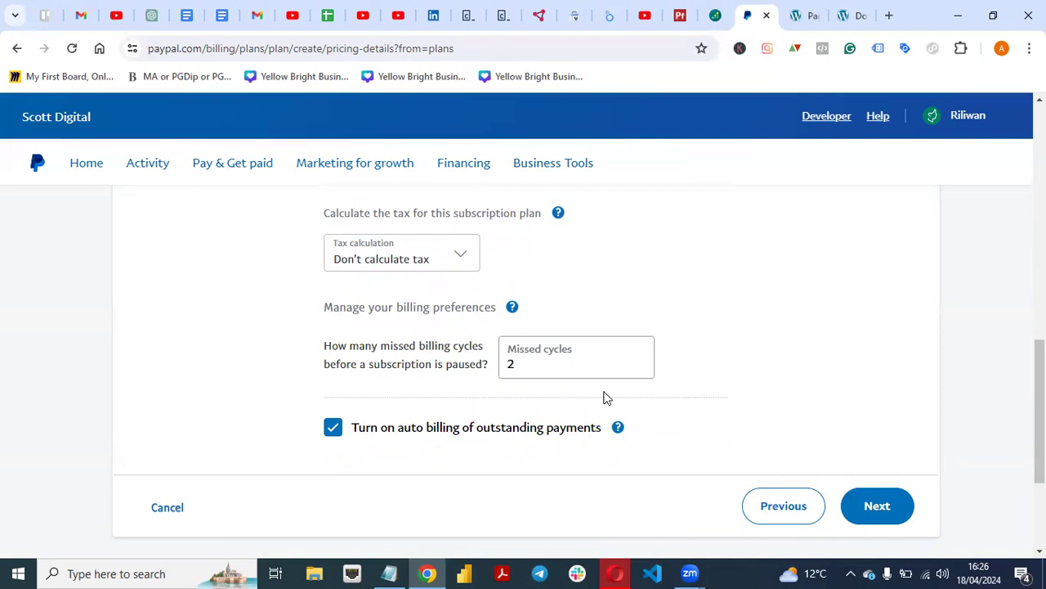
drag(1040, 409, 1040, 437)
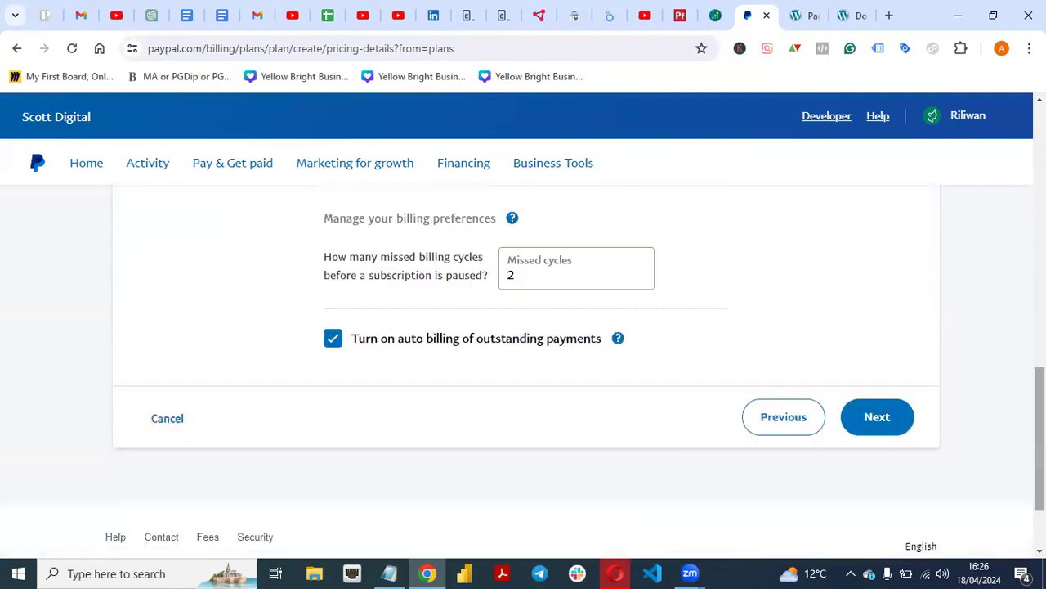
click(874, 425)
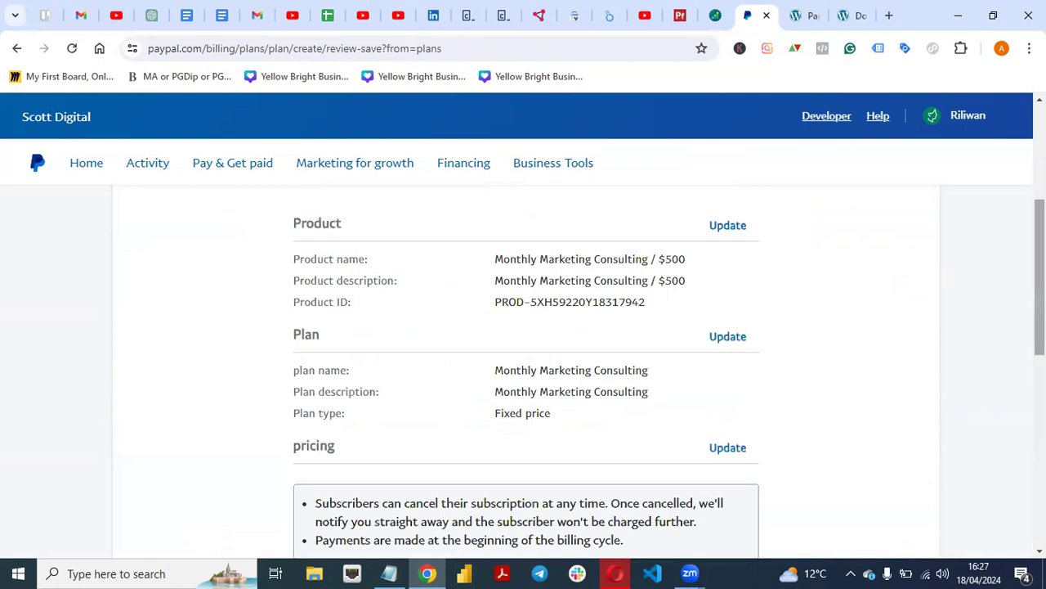
Step: Review the product, plan and pricing summary and turn the subscription plan on
drag(1040, 278, 1040, 246)
scroll(526, 368, down, 2)
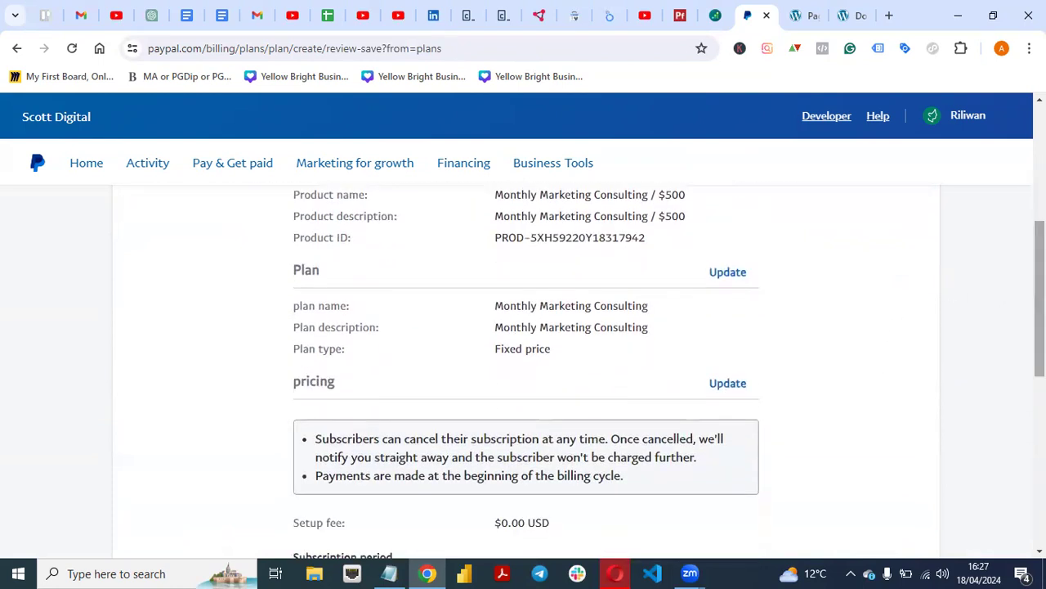
scroll(525, 368, up, 1)
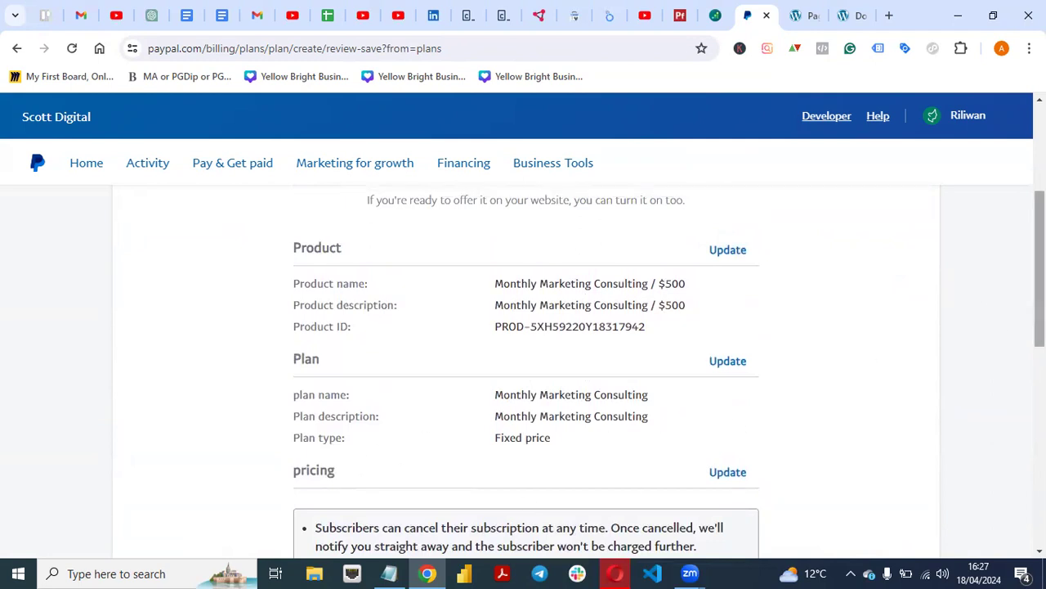
scroll(525, 368, down, 5)
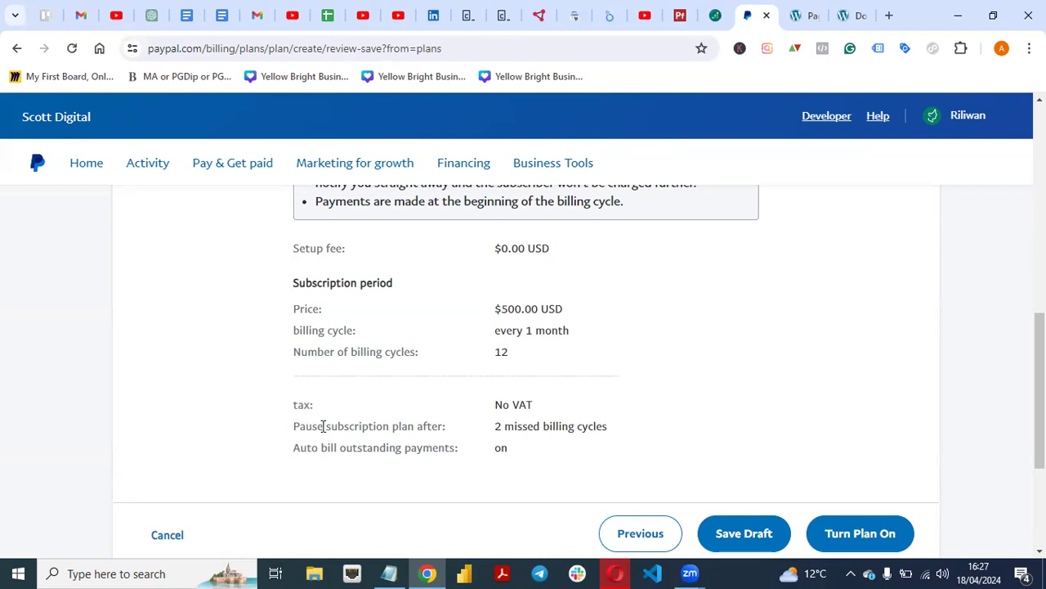
drag(1040, 390, 1040, 436)
click(861, 402)
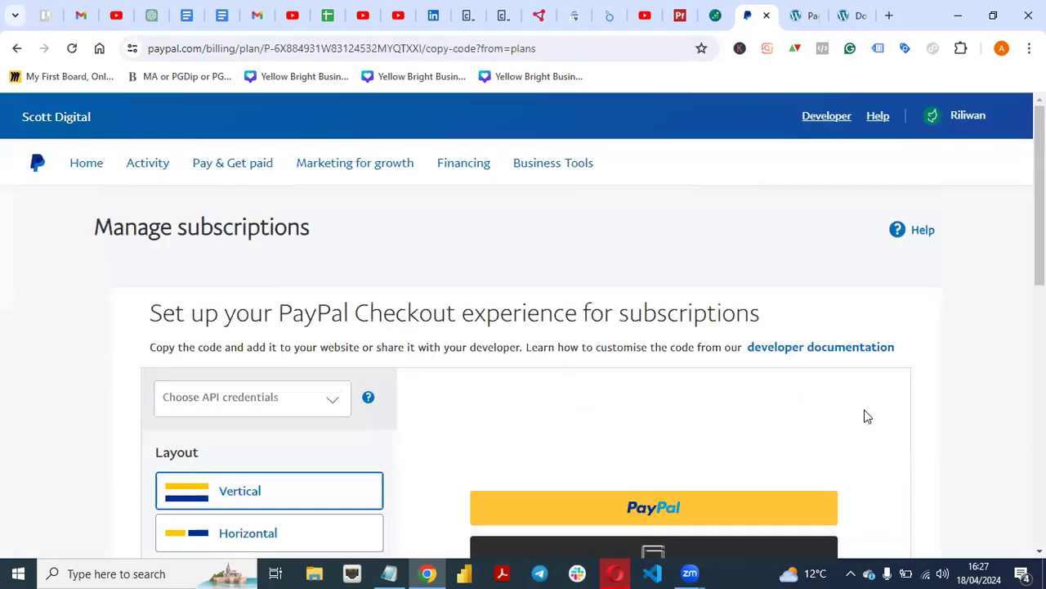
Step: Change the subscription checkout button's text to PayPal and check the button preview
drag(1040, 196, 1040, 231)
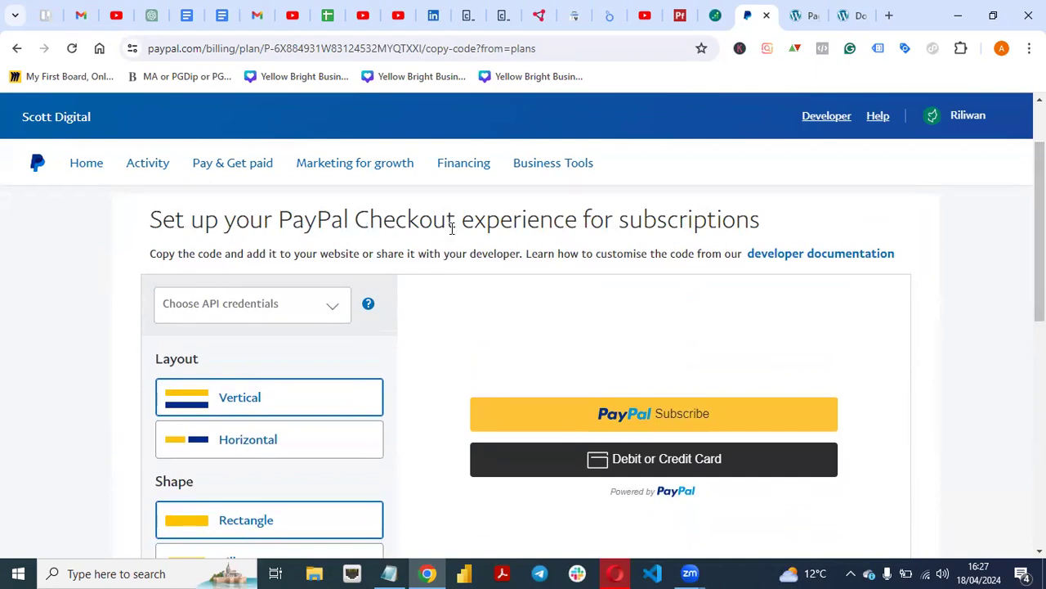
drag(1040, 245, 1040, 267)
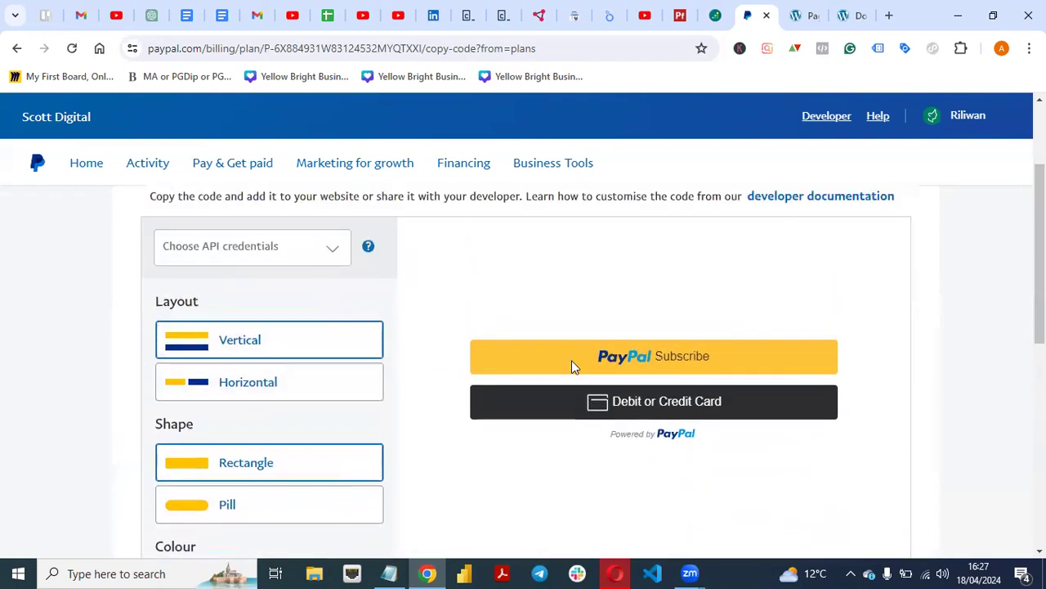
drag(1040, 254, 1040, 270)
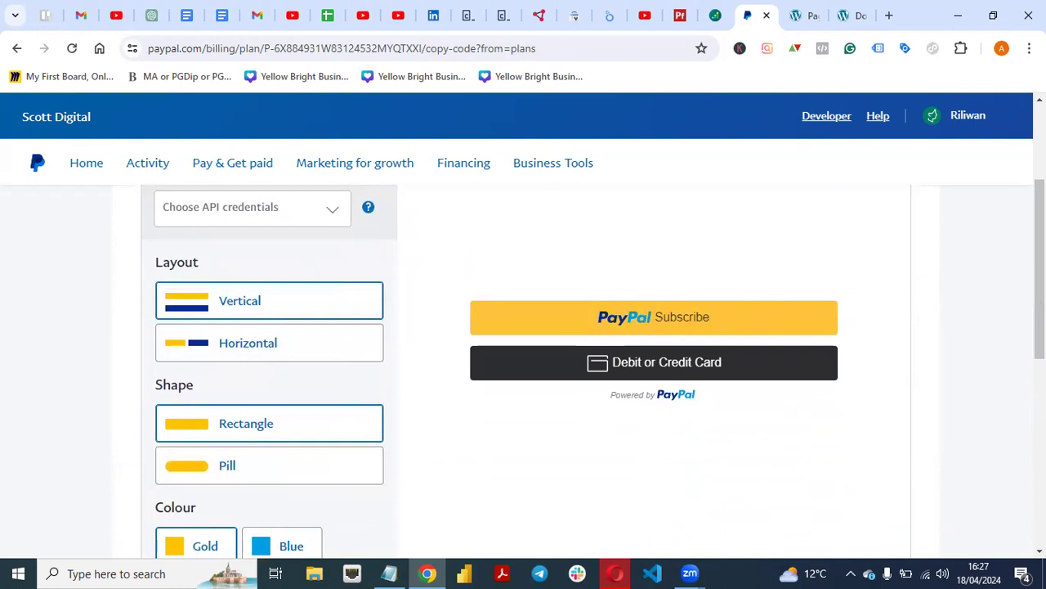
scroll(524, 368, down, 5)
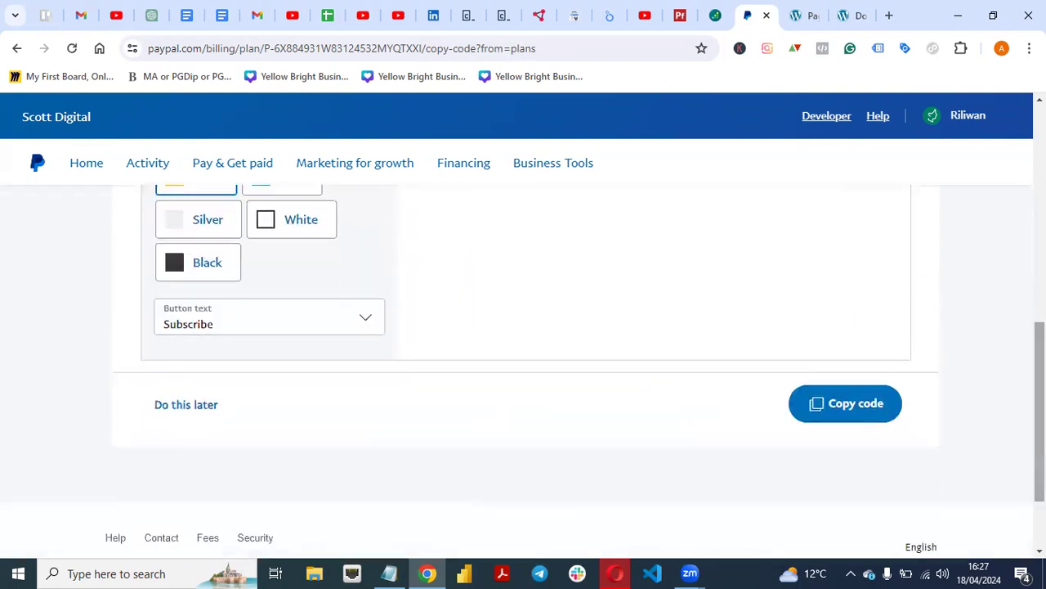
click(339, 331)
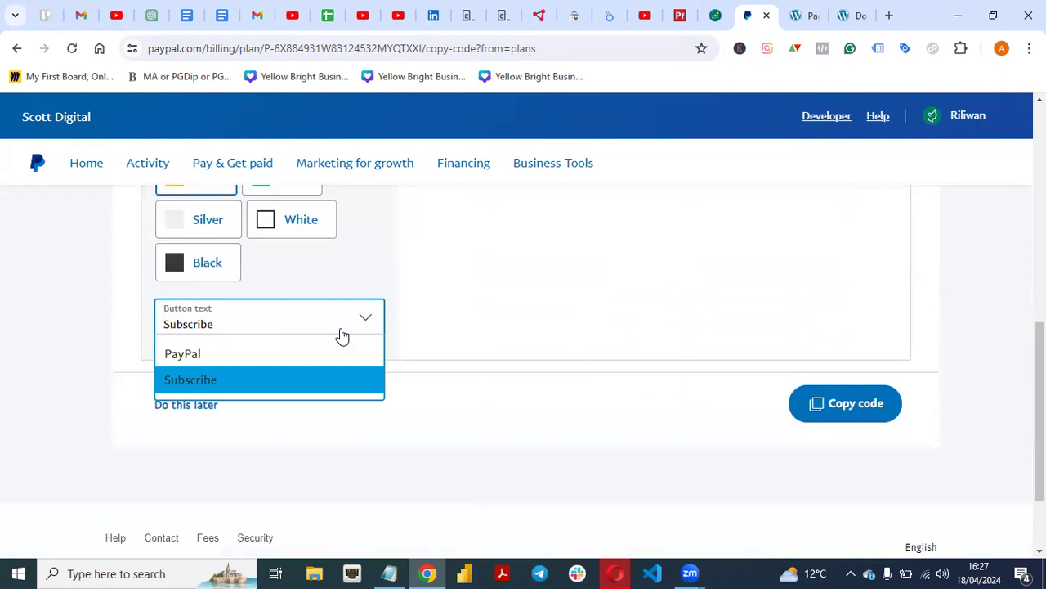
click(258, 355)
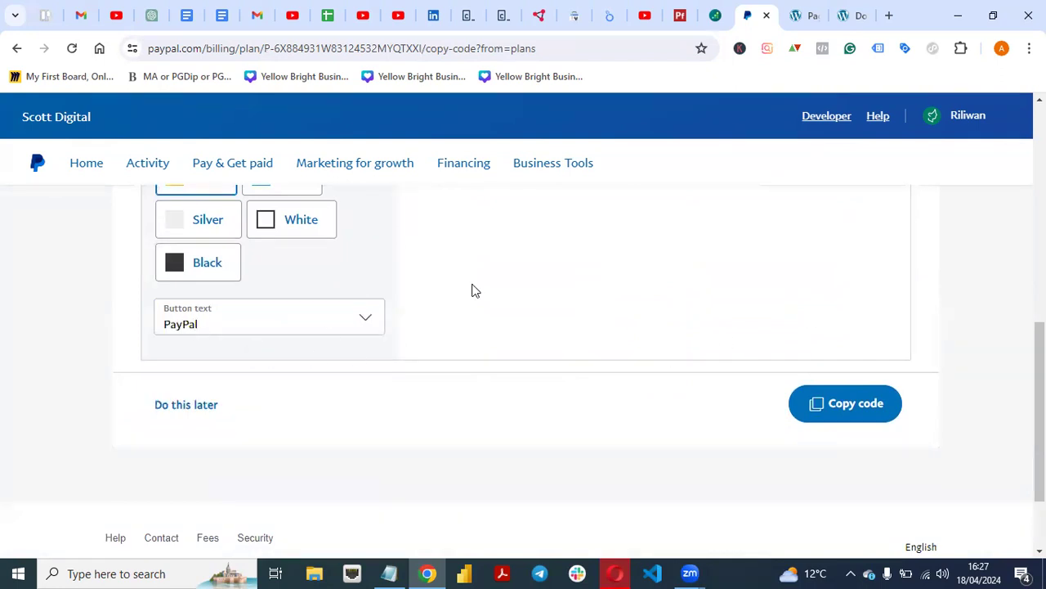
drag(1040, 392, 1040, 217)
scroll(605, 398, down, 1)
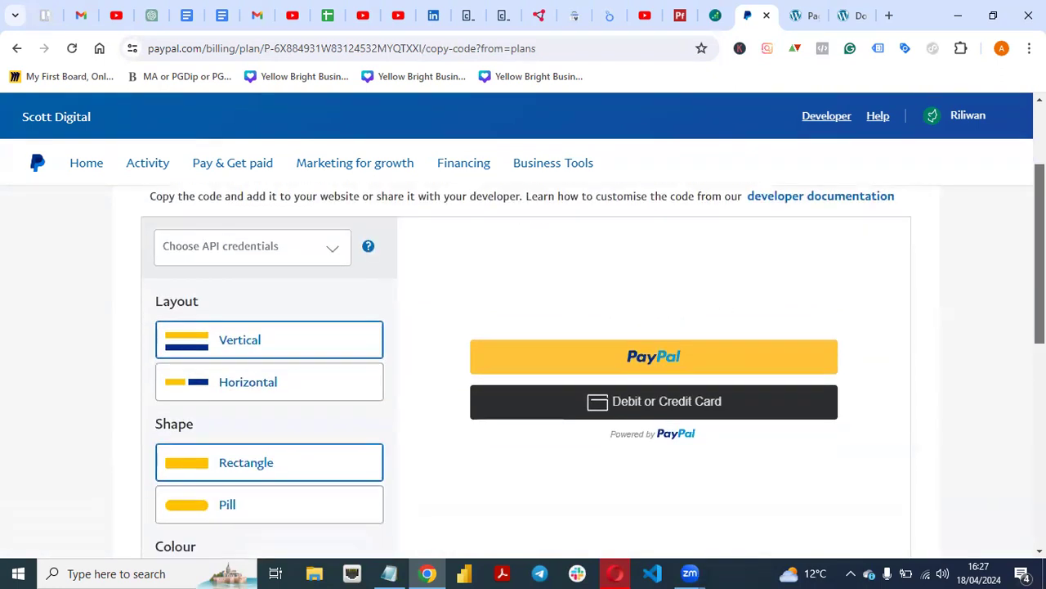
drag(1038, 245, 1039, 188)
click(1002, 124)
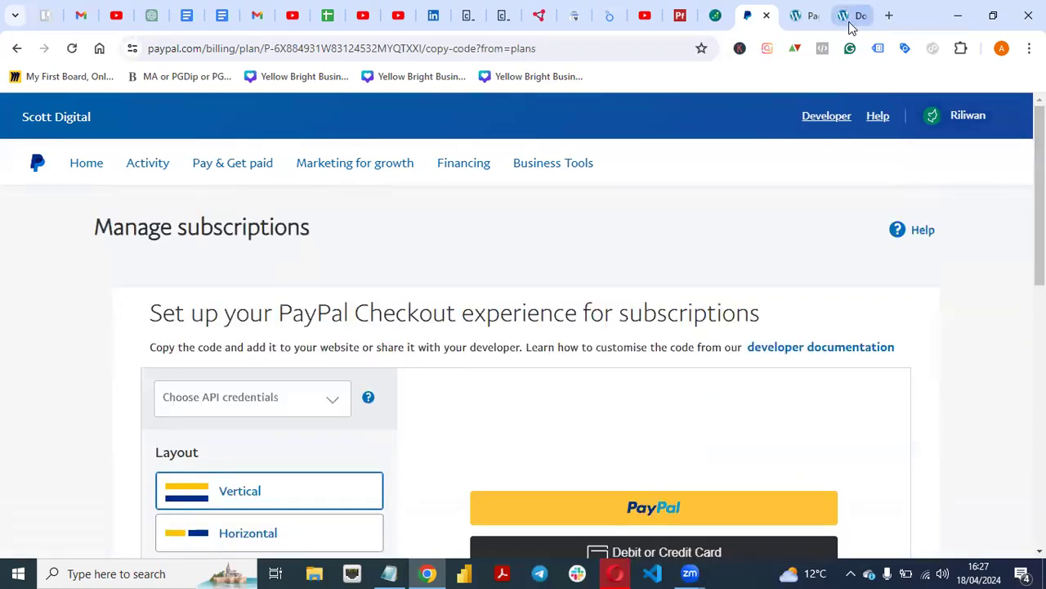
Step: Close the last open WordPress browser tab and show the beginning of the WordPress Pages list
click(852, 25)
click(862, 16)
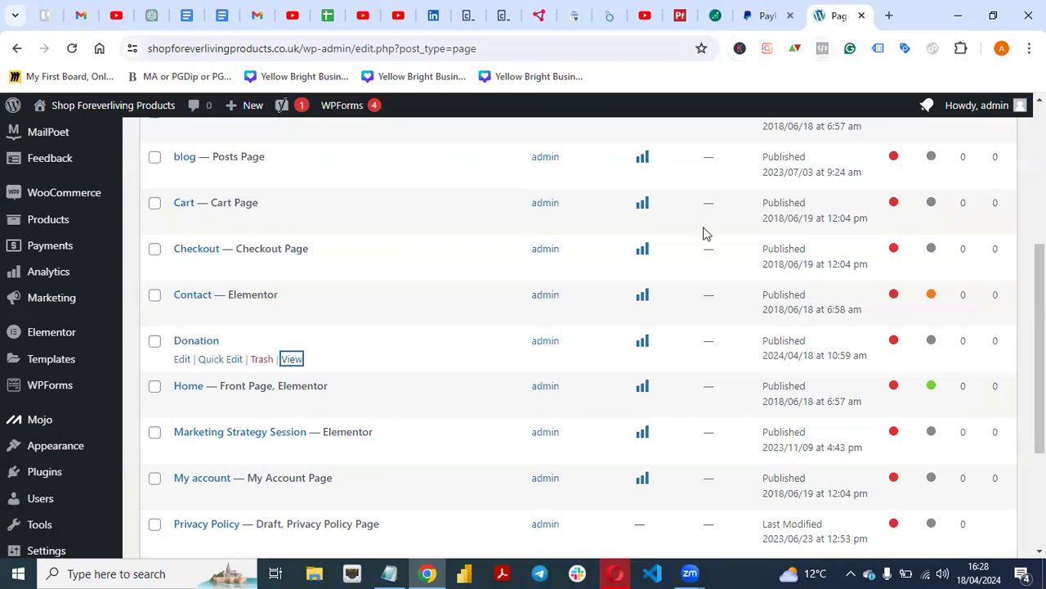
drag(1038, 343, 1038, 148)
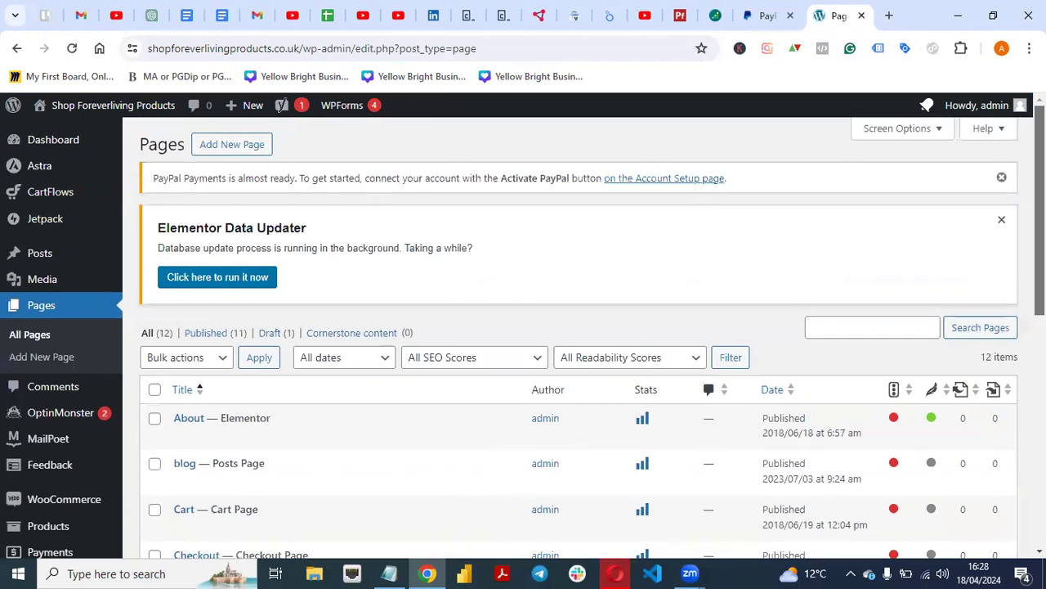
Step: Return to PayPal's subscription checkout setup and copy the button code
click(761, 16)
drag(1039, 196, 1039, 414)
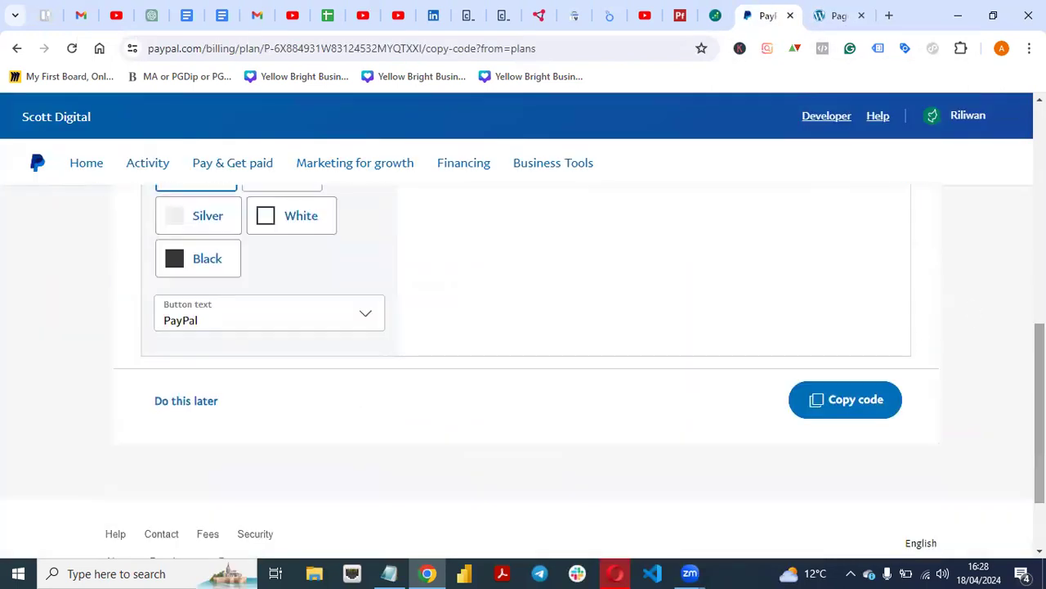
click(827, 412)
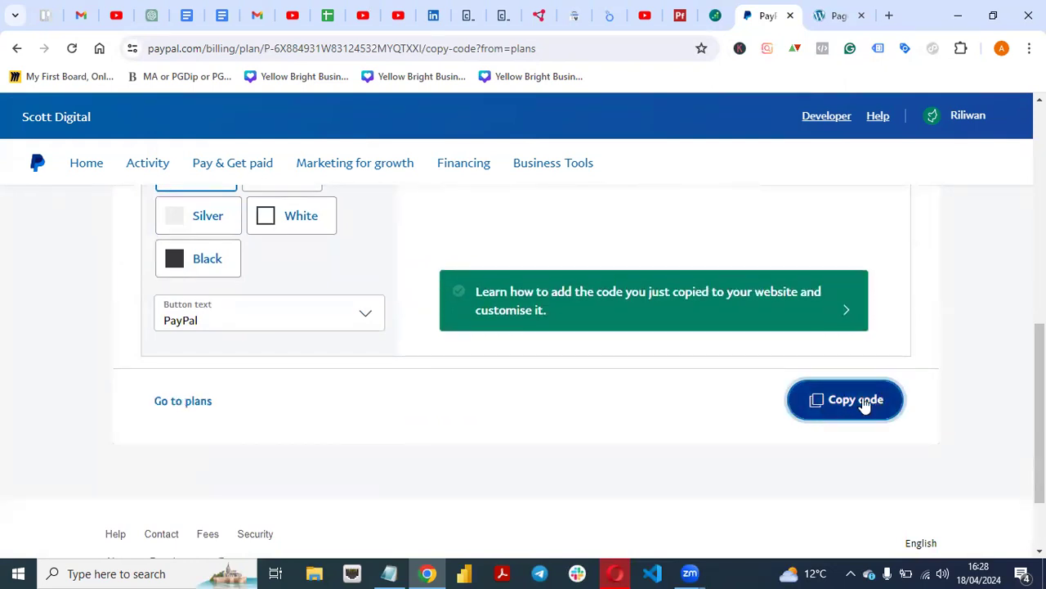
Step: Switch to the WordPress Pages list and open the Donation page for editing
drag(1039, 414, 972, 430)
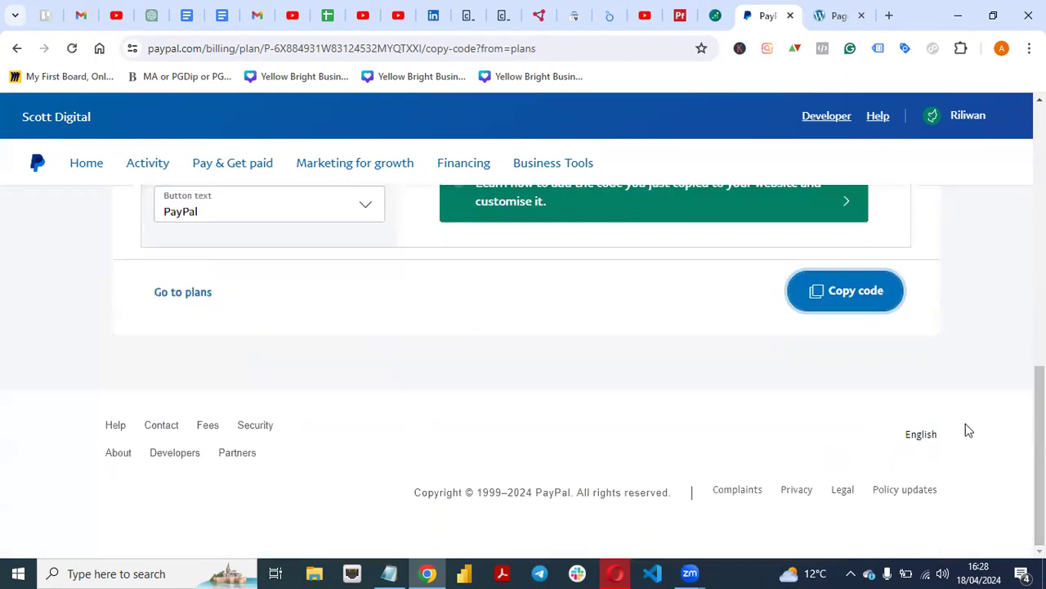
click(826, 16)
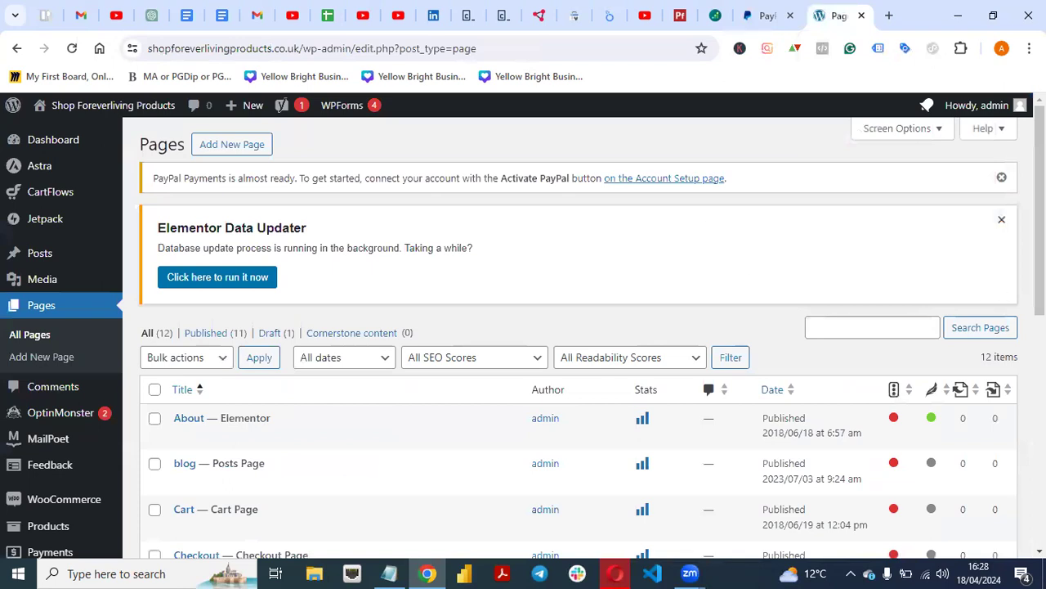
scroll(291, 382, down, 3)
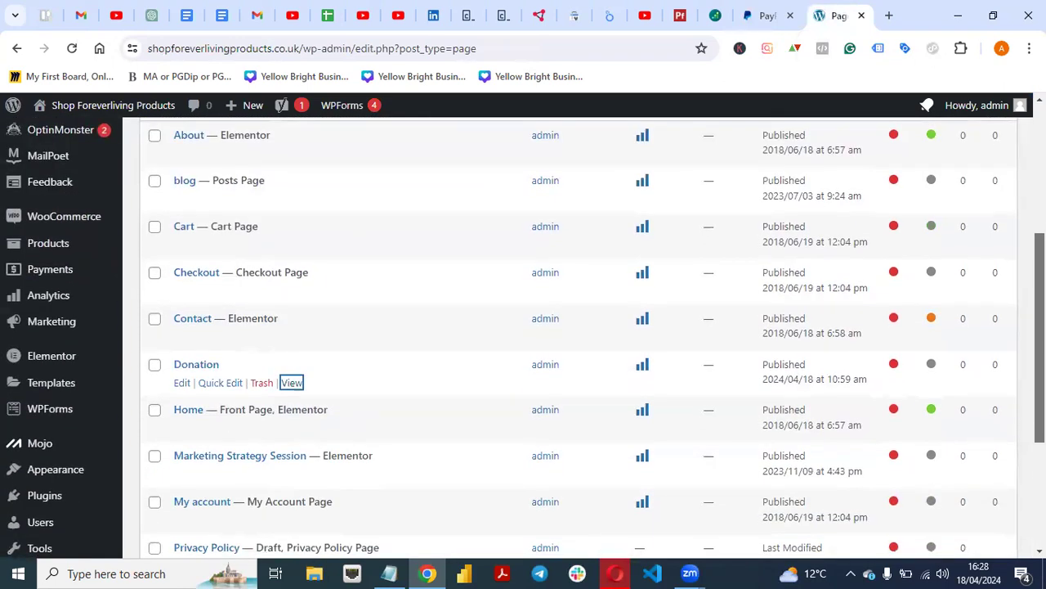
scroll(245, 376, down, 1)
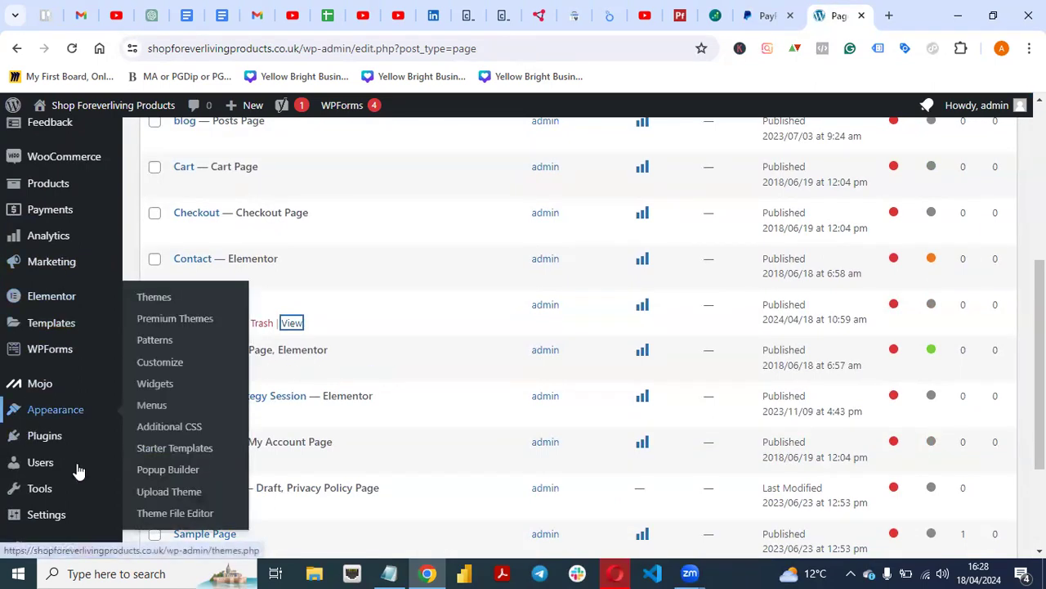
scroll(231, 287, up, 5)
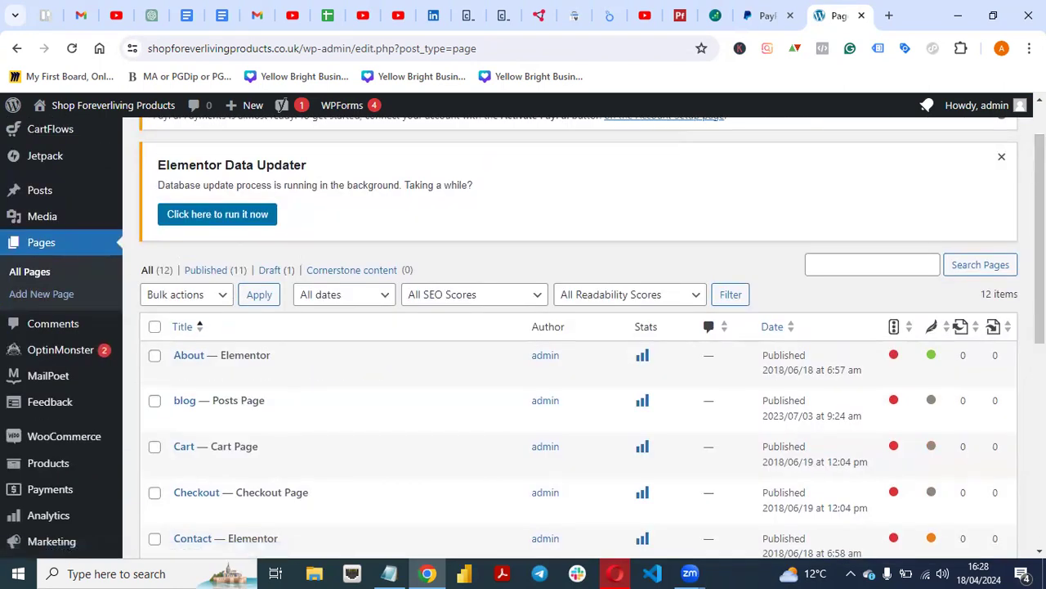
scroll(276, 423, down, 3)
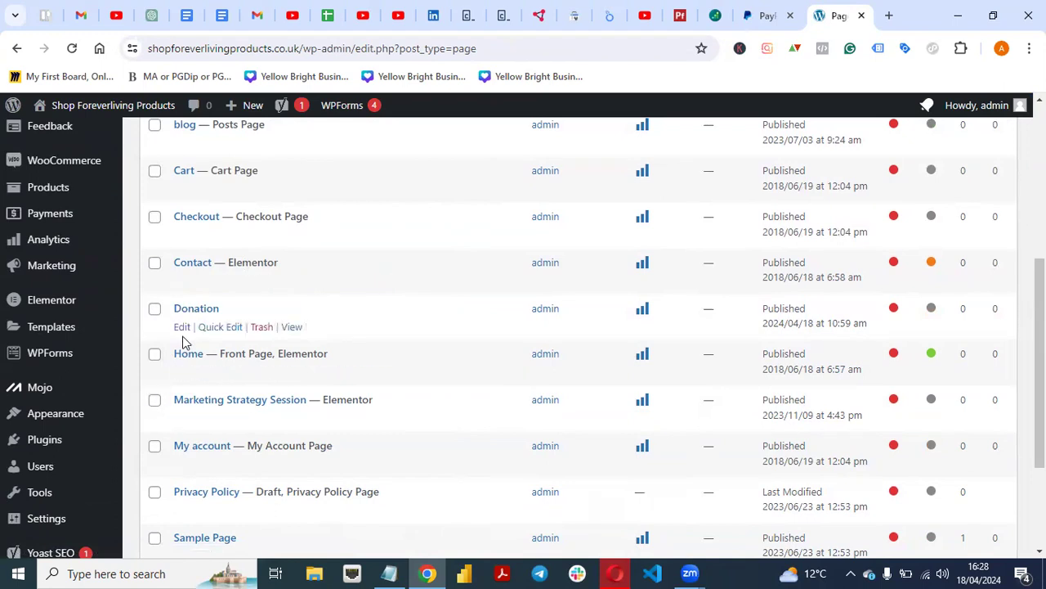
click(181, 327)
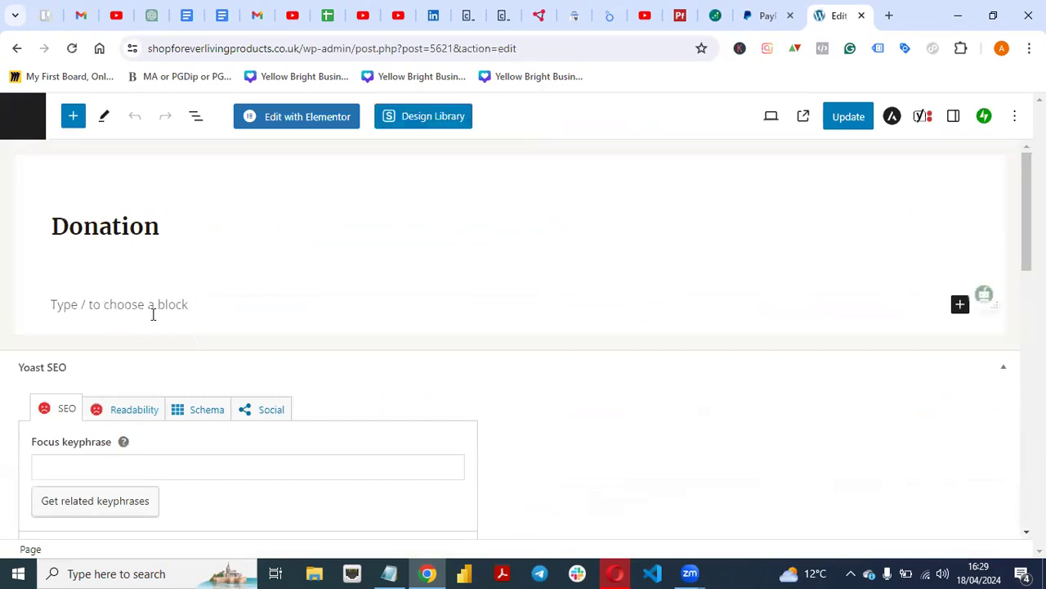
Step: Search the block library for "custom" and add a Custom HTML block to the Donation page's body
click(104, 311)
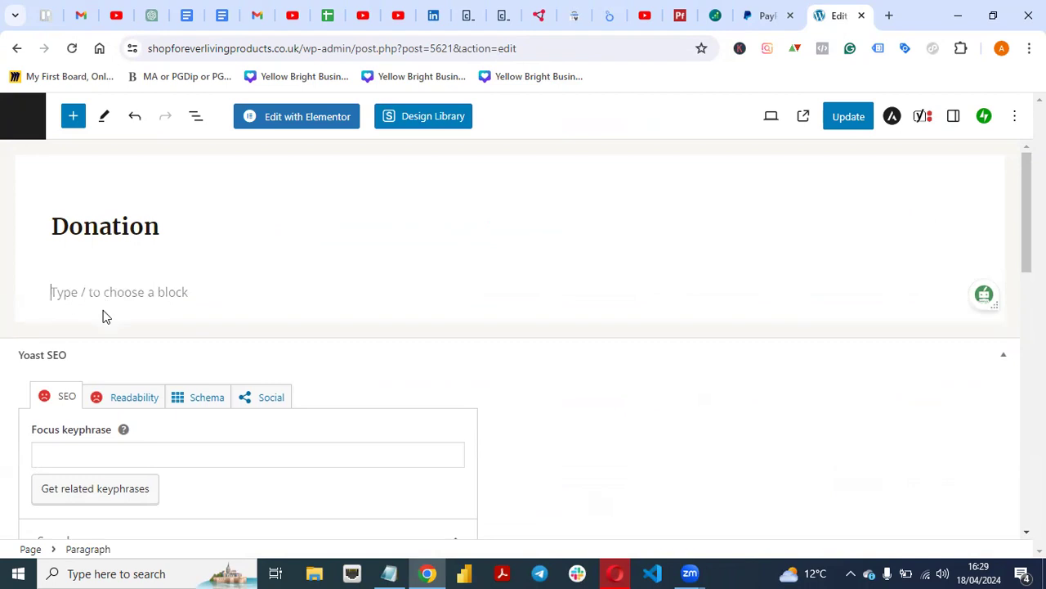
click(75, 124)
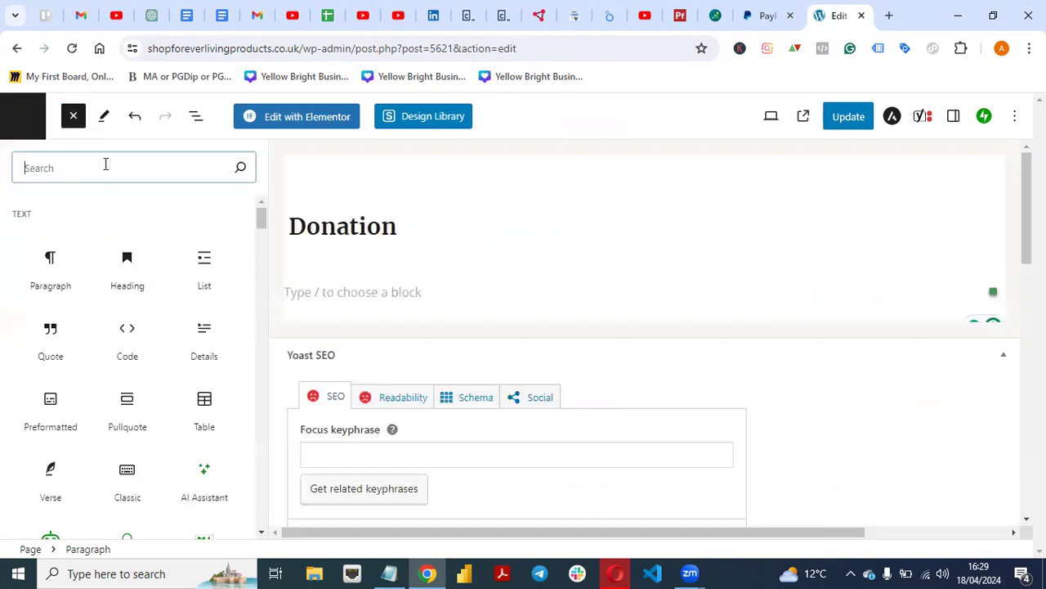
text(custom)
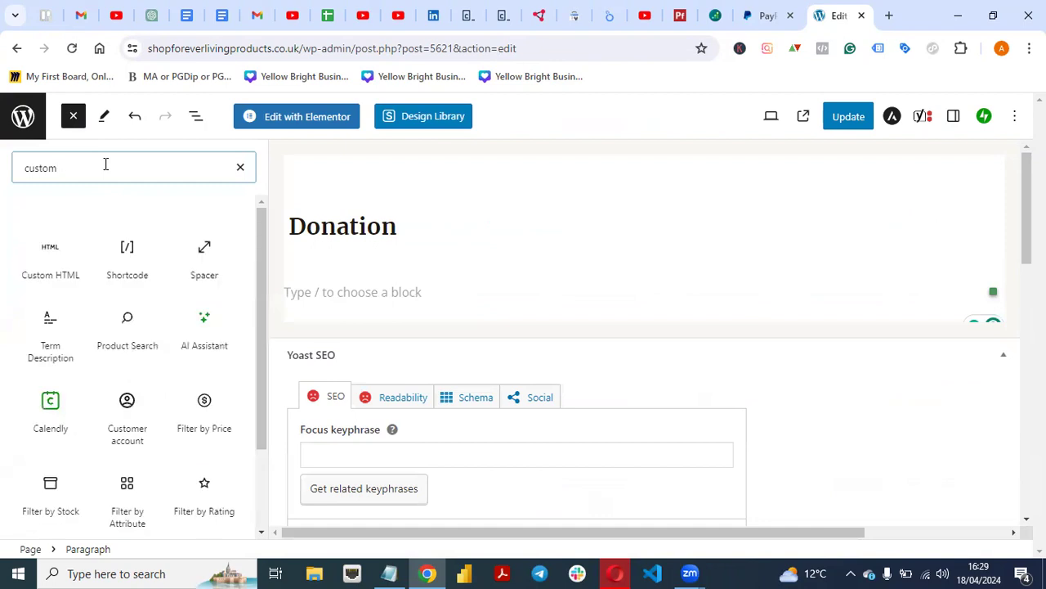
click(51, 255)
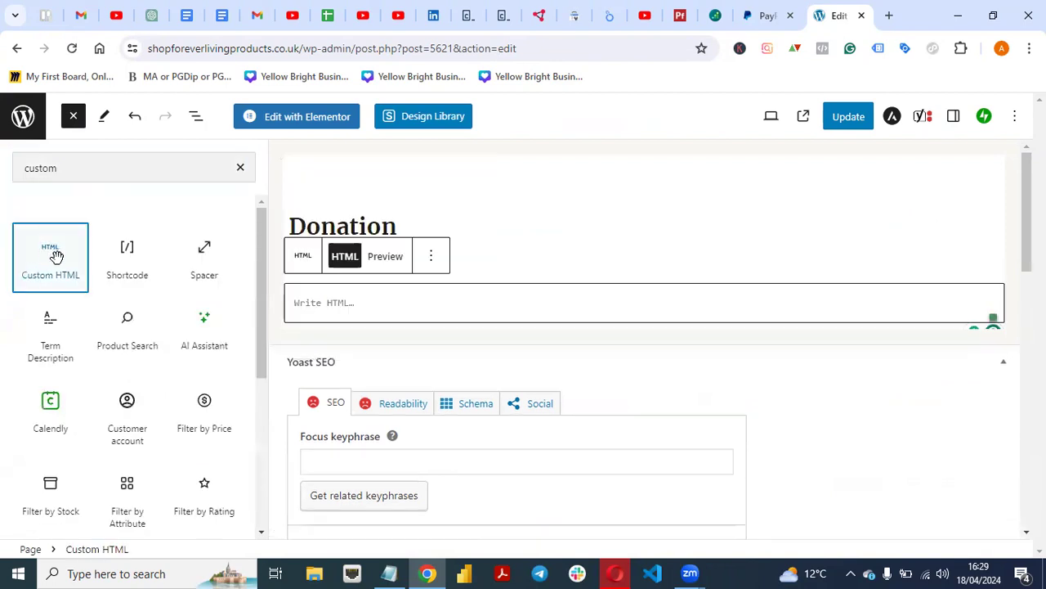
Step: Paste the copied PayPal subscription button code into the Custom HTML block and preview it
click(362, 304)
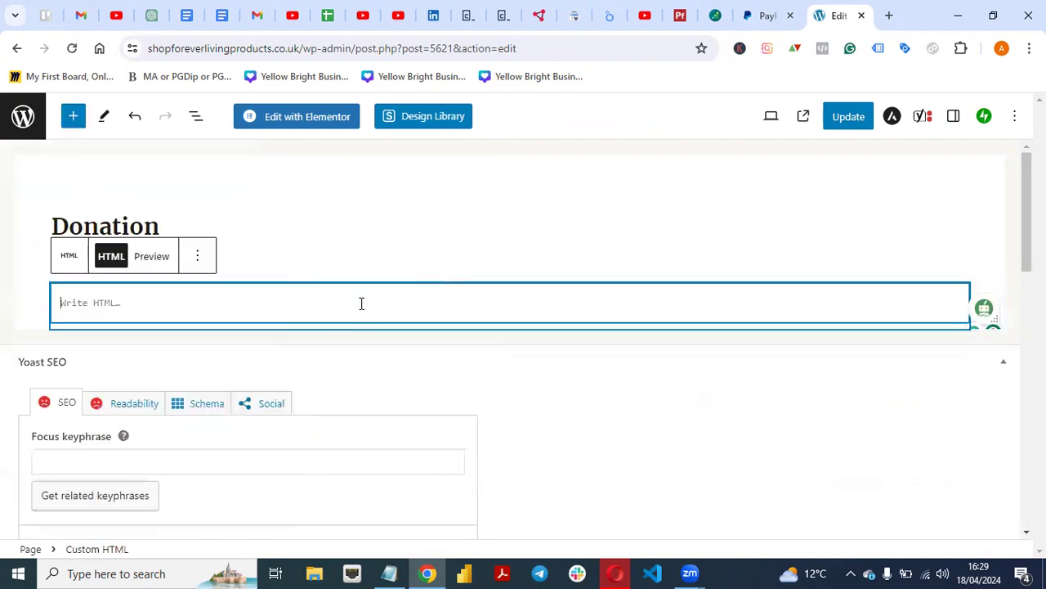
key(ctrl+v)
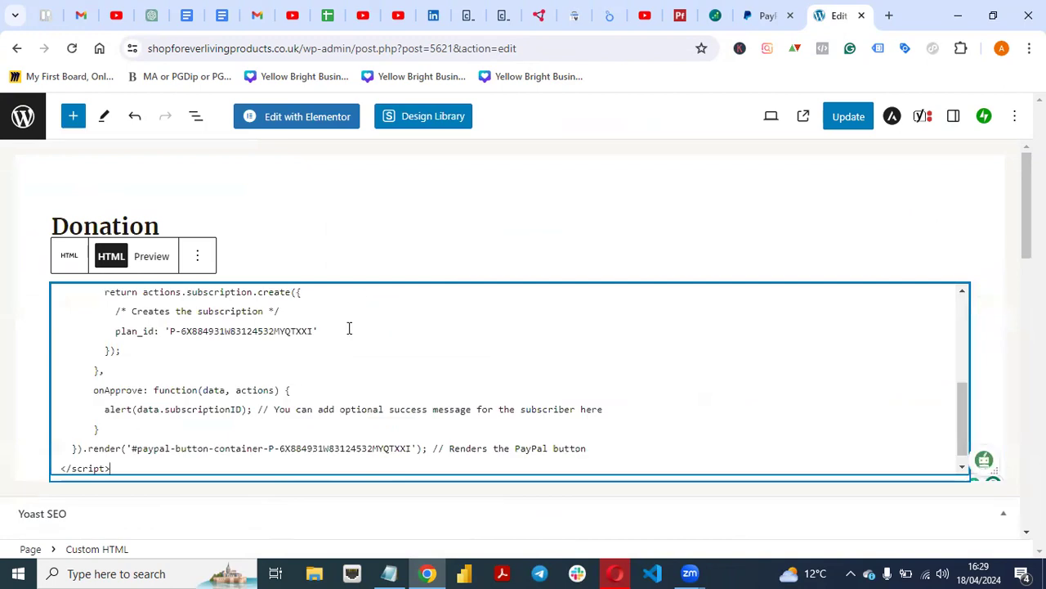
click(154, 261)
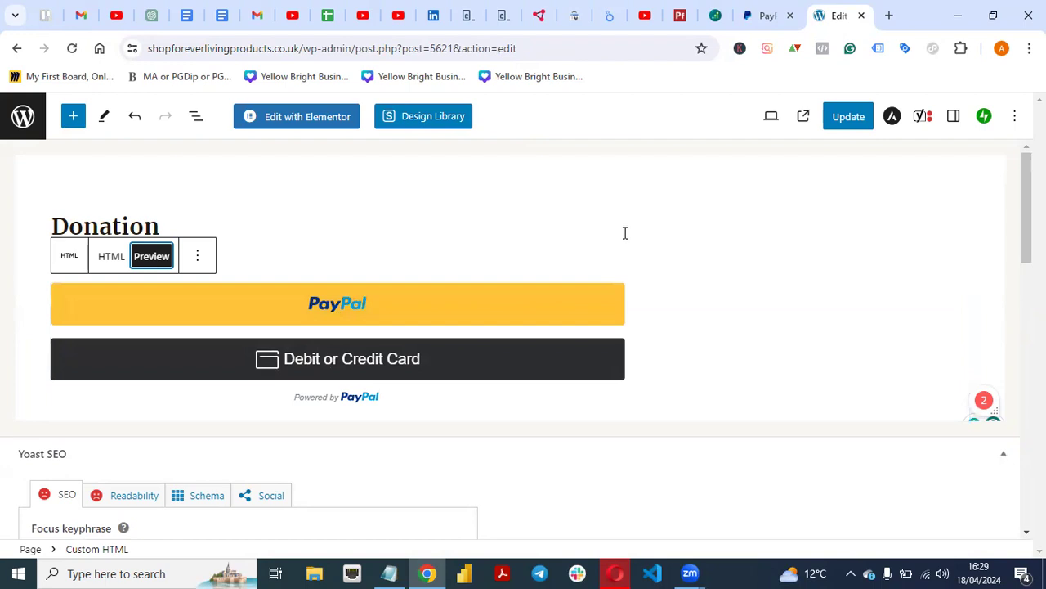
Step: Return to PayPal's button code page and go to the list of subscription plans
click(754, 19)
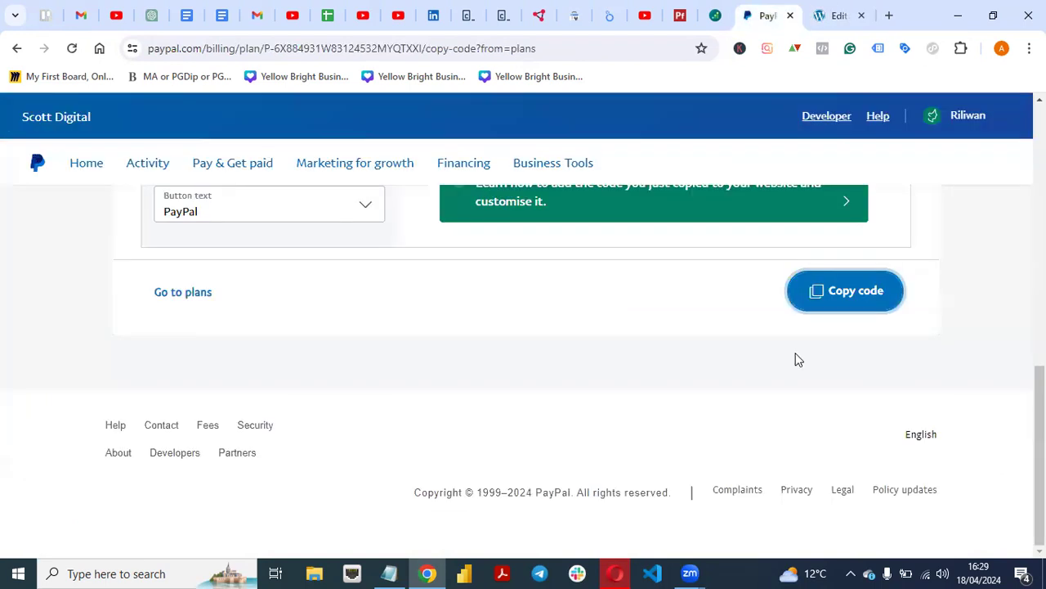
mouse_move(1040, 442)
mouse_down()
mouse_move(1040, 251)
mouse_move(1040, 421)
mouse_up()
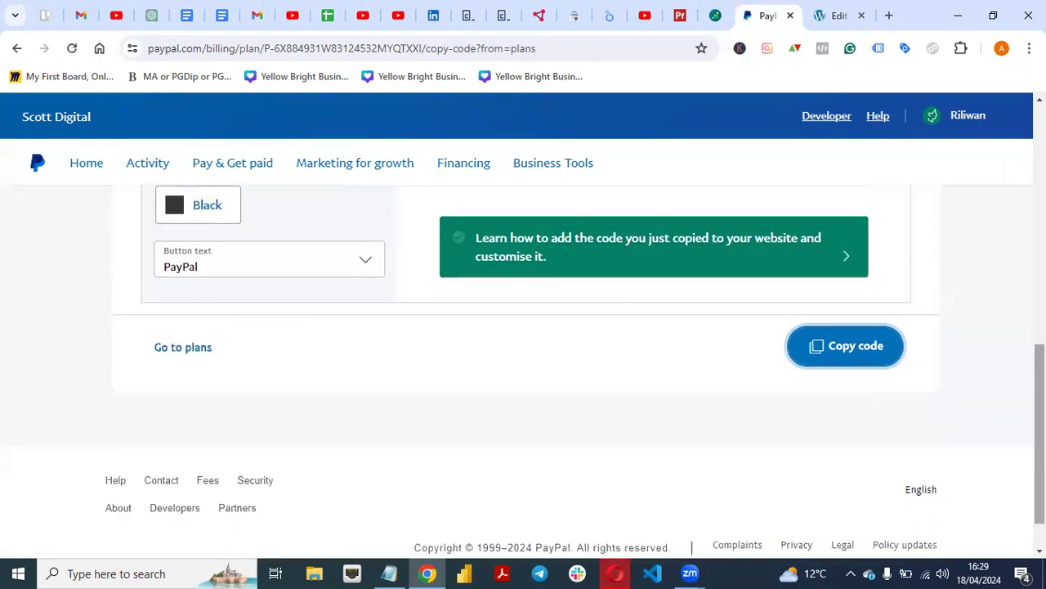
click(183, 348)
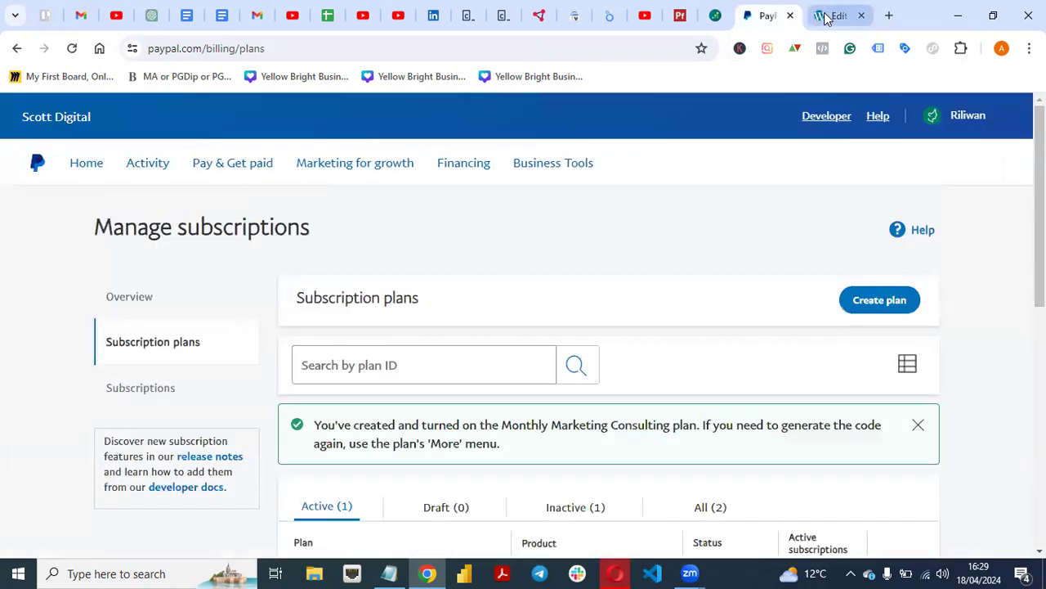
Step: Switch back to the WordPress editor and update the Donation page
click(827, 18)
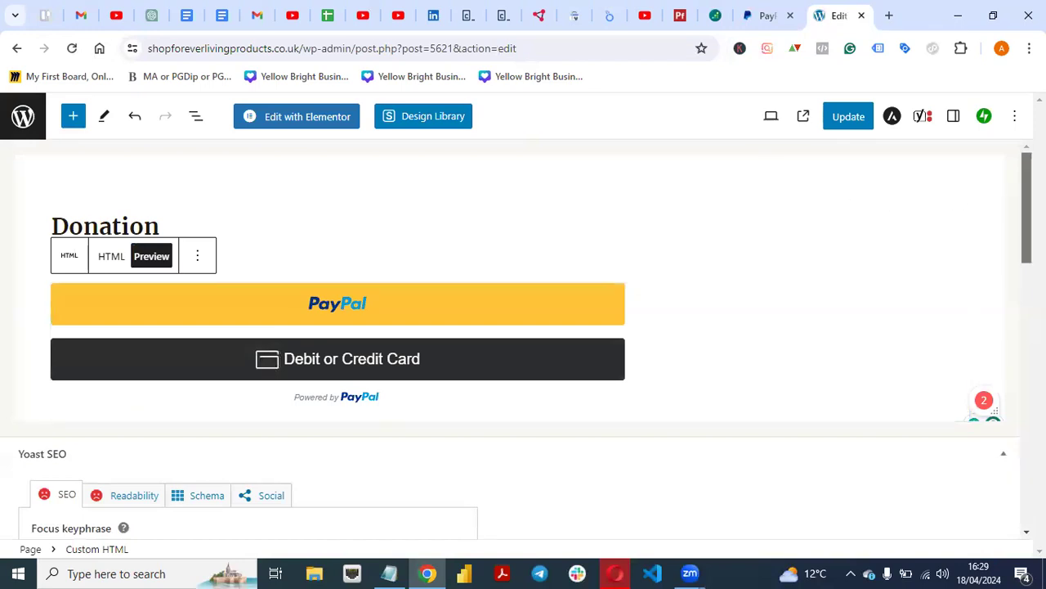
click(854, 119)
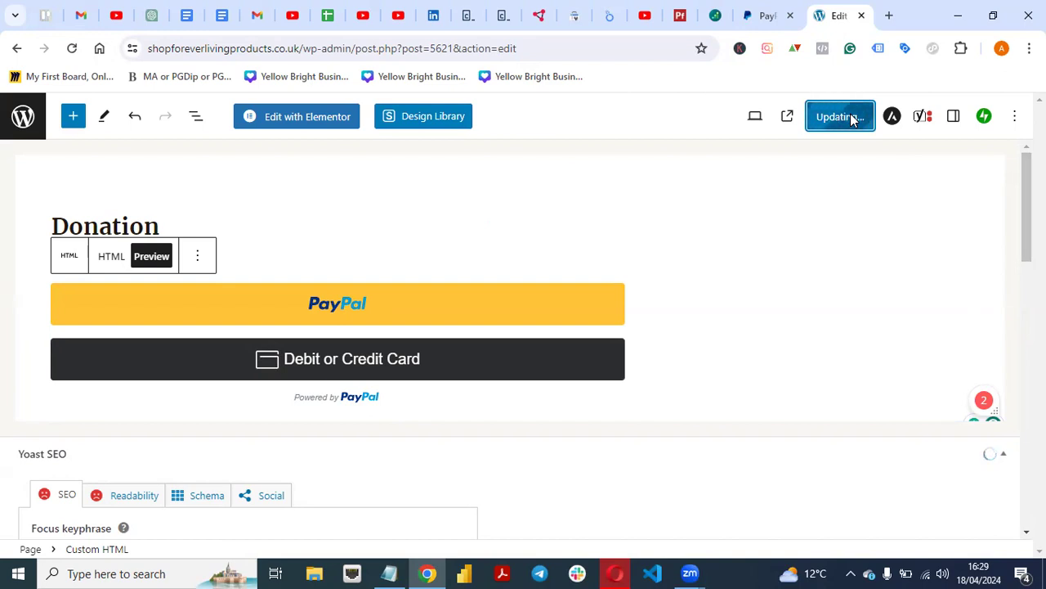
Step: Review the active Monthly Marketing Consulting plan in PayPal alongside the payment buttons previewed on the WordPress Donation page
click(756, 18)
scroll(1038, 245, down, 2)
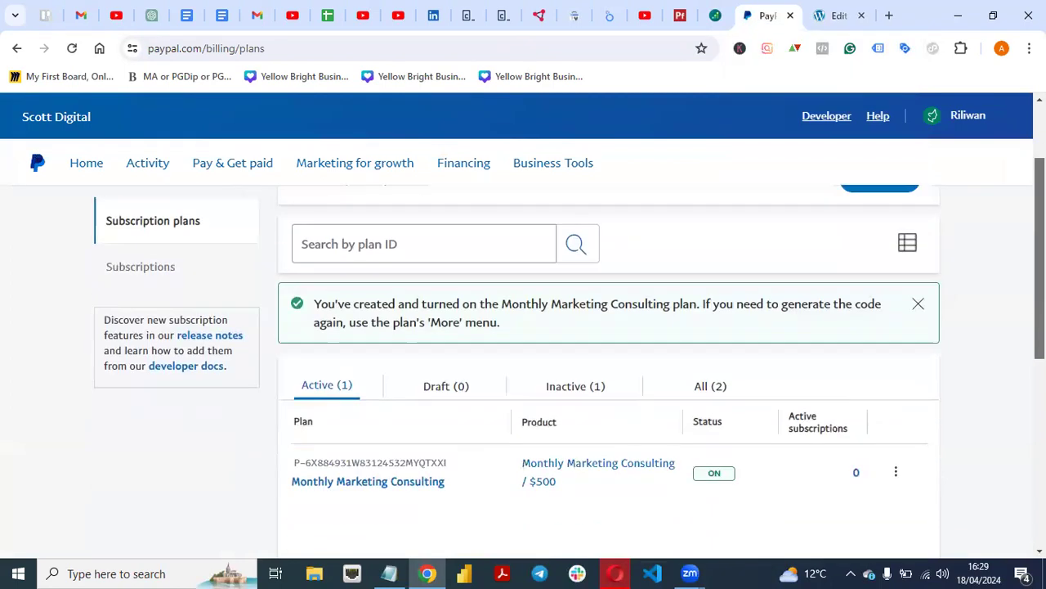
scroll(1038, 245, down, 1)
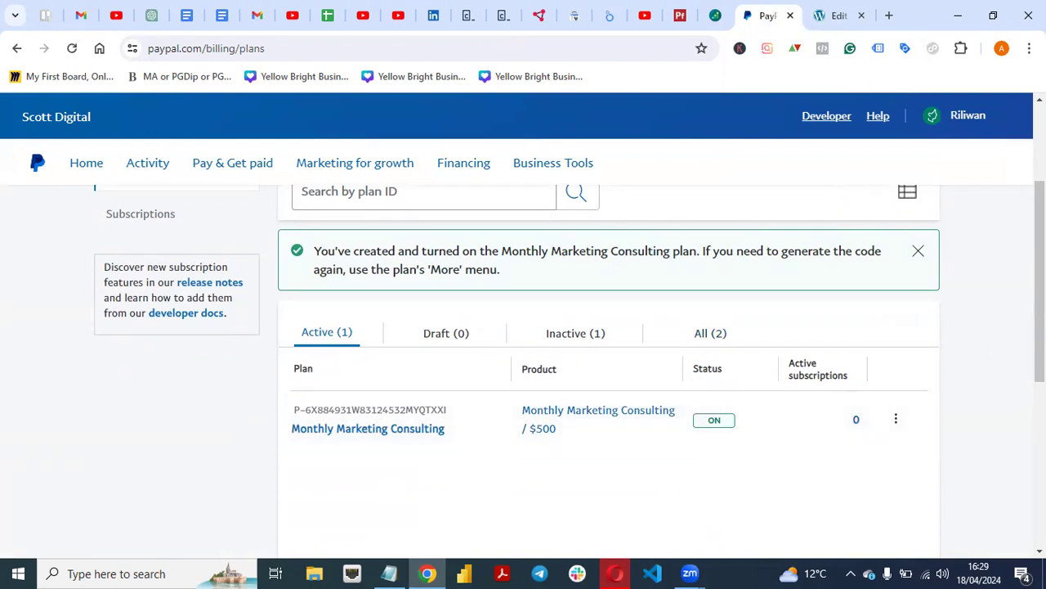
scroll(546, 414, up, 2)
scroll(545, 414, down, 3)
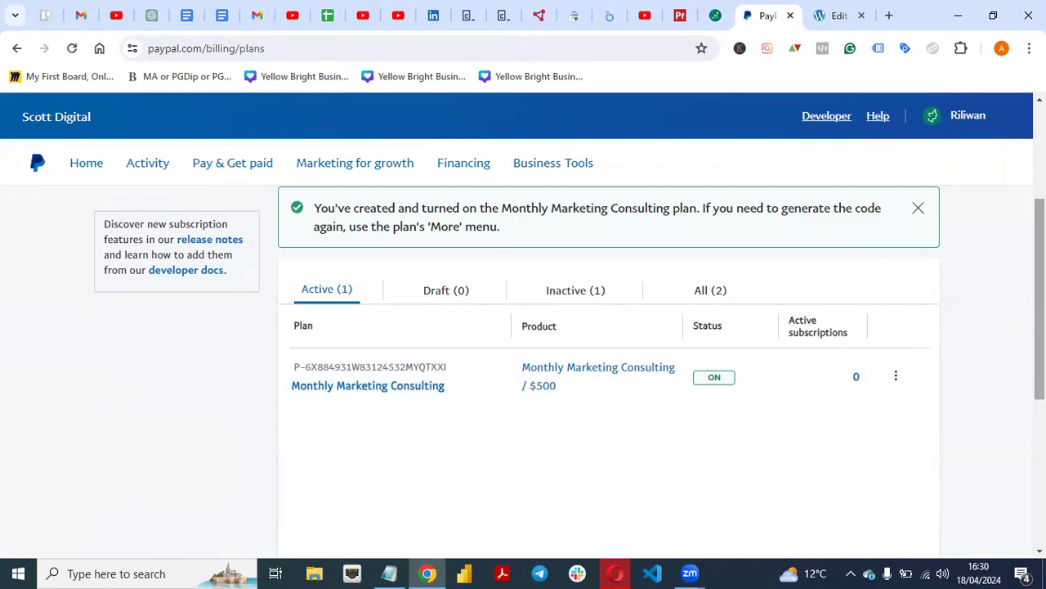
click(837, 15)
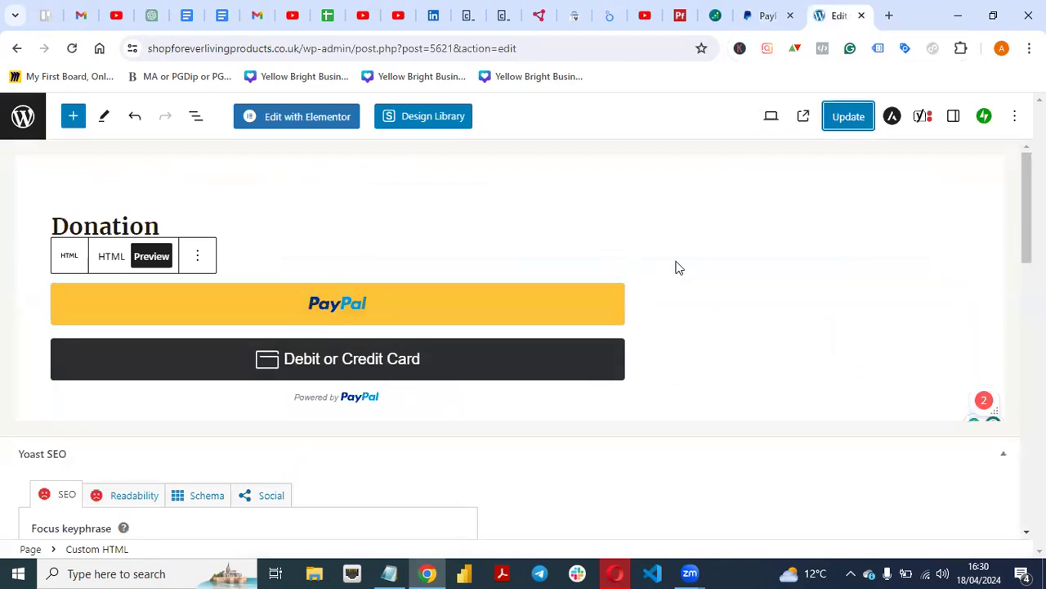
click(758, 18)
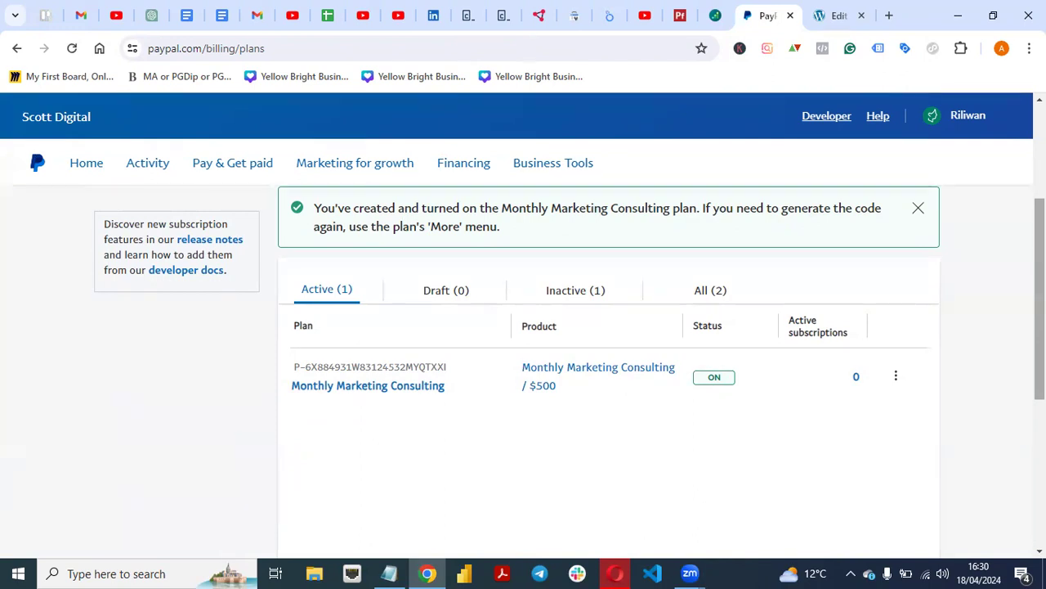
click(836, 21)
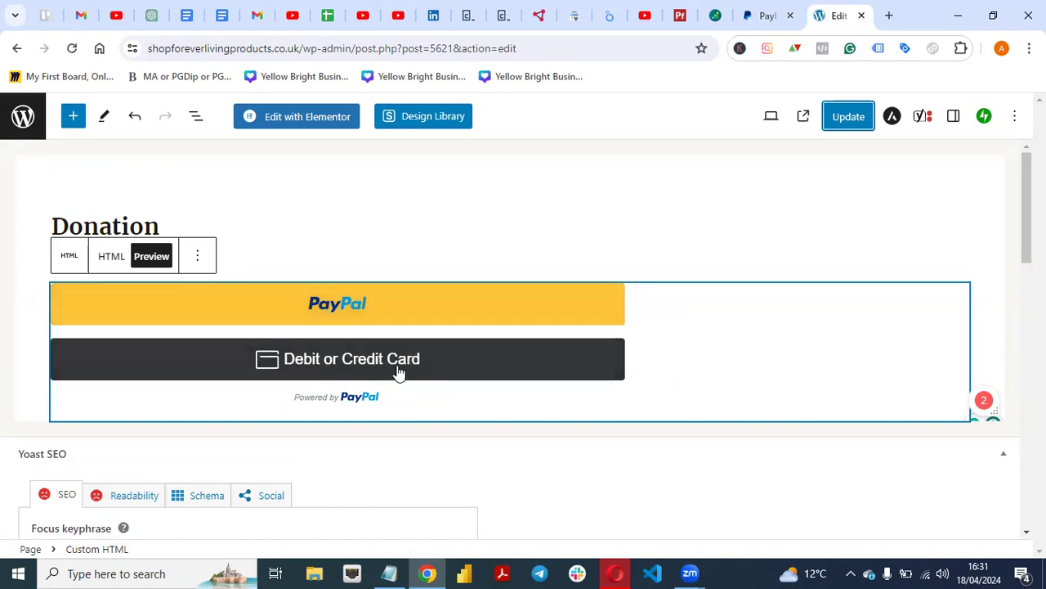
click(761, 18)
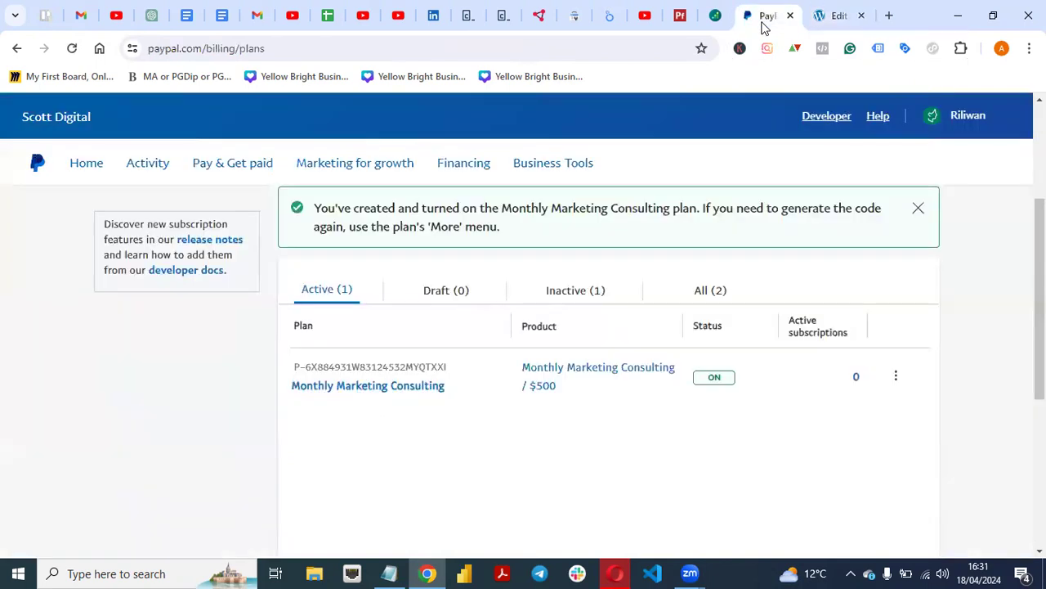